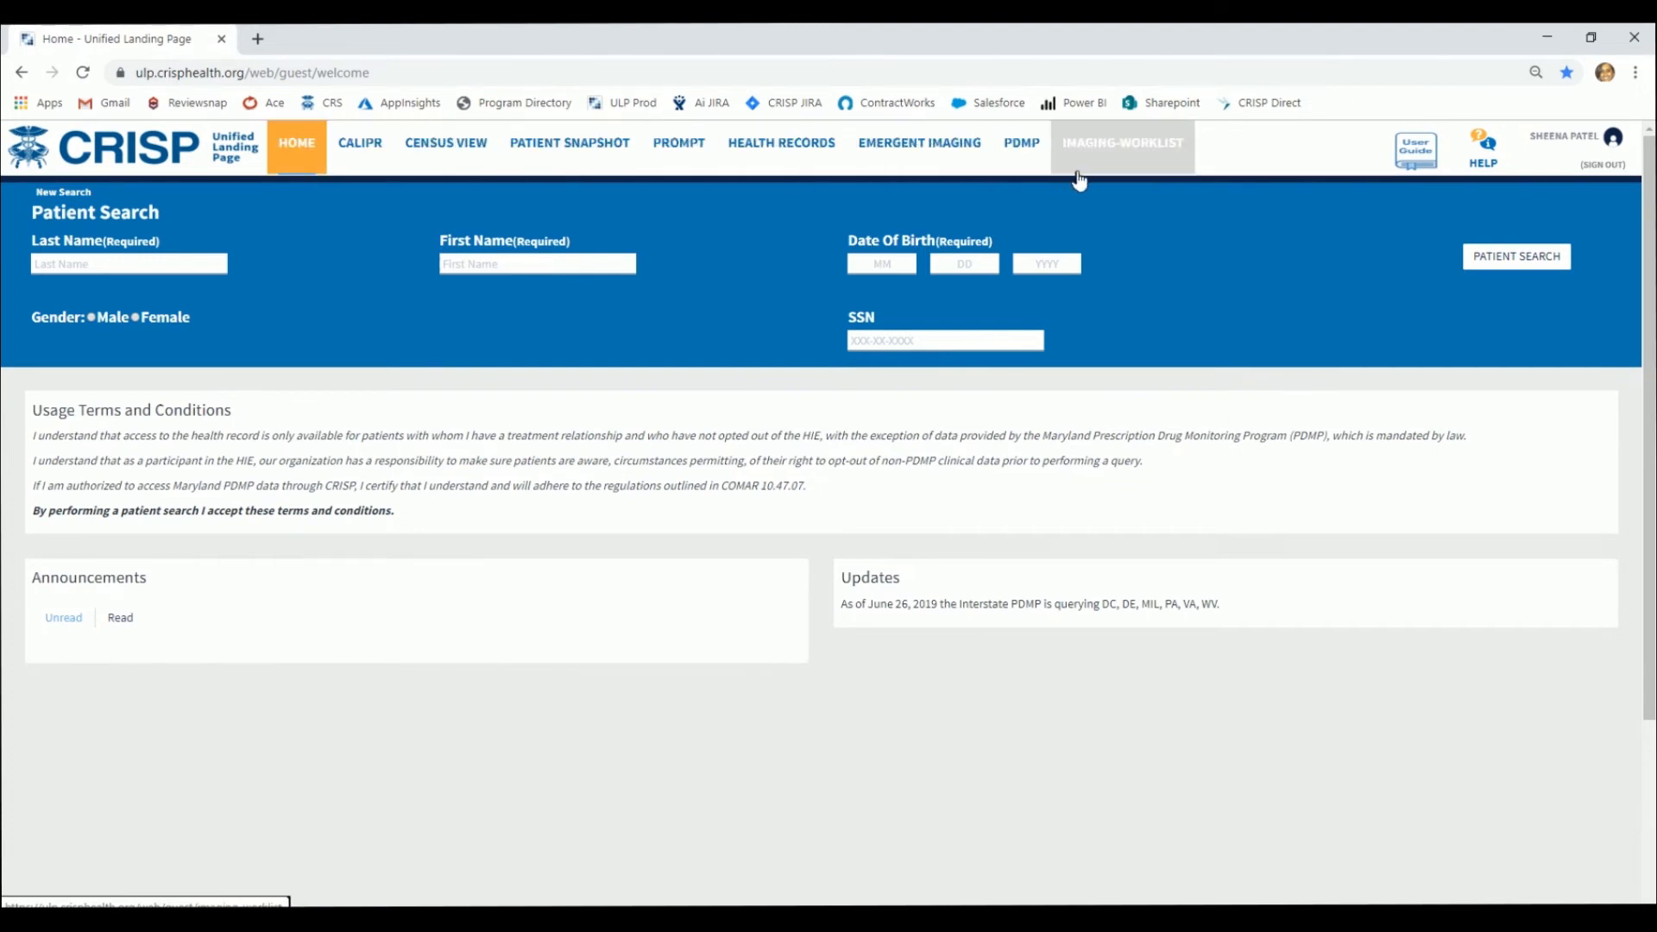
Open CALiPR and look at its clinical document importer, returning to the tool's start page without choosing a file
left_click(369, 155)
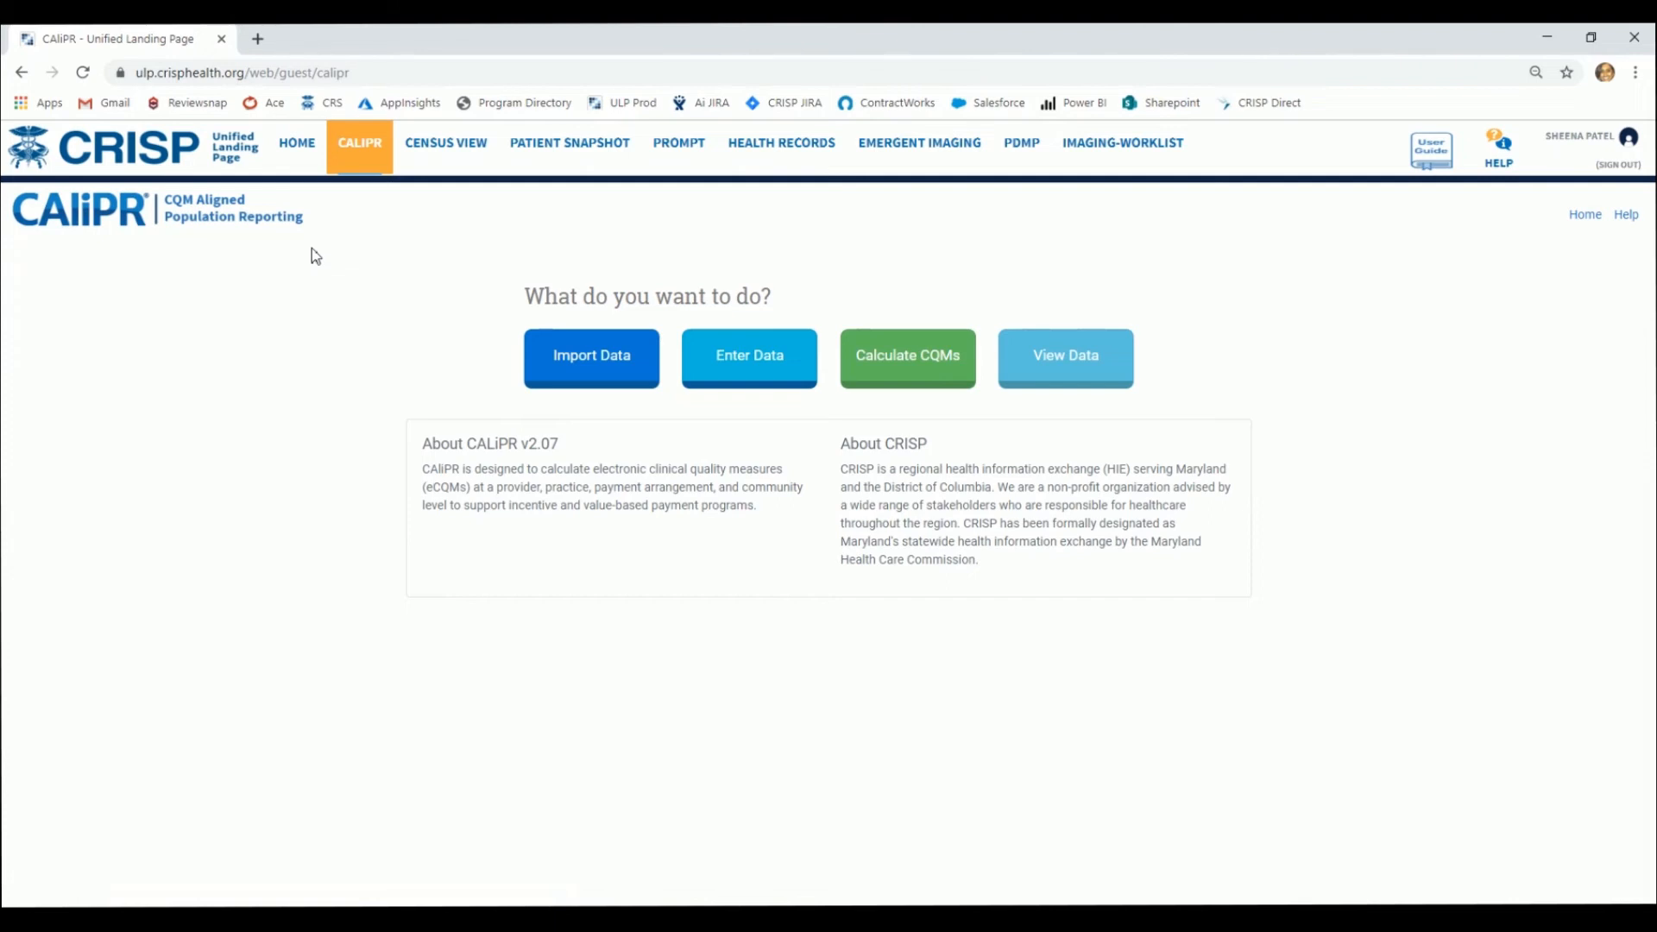
left_click(593, 374)
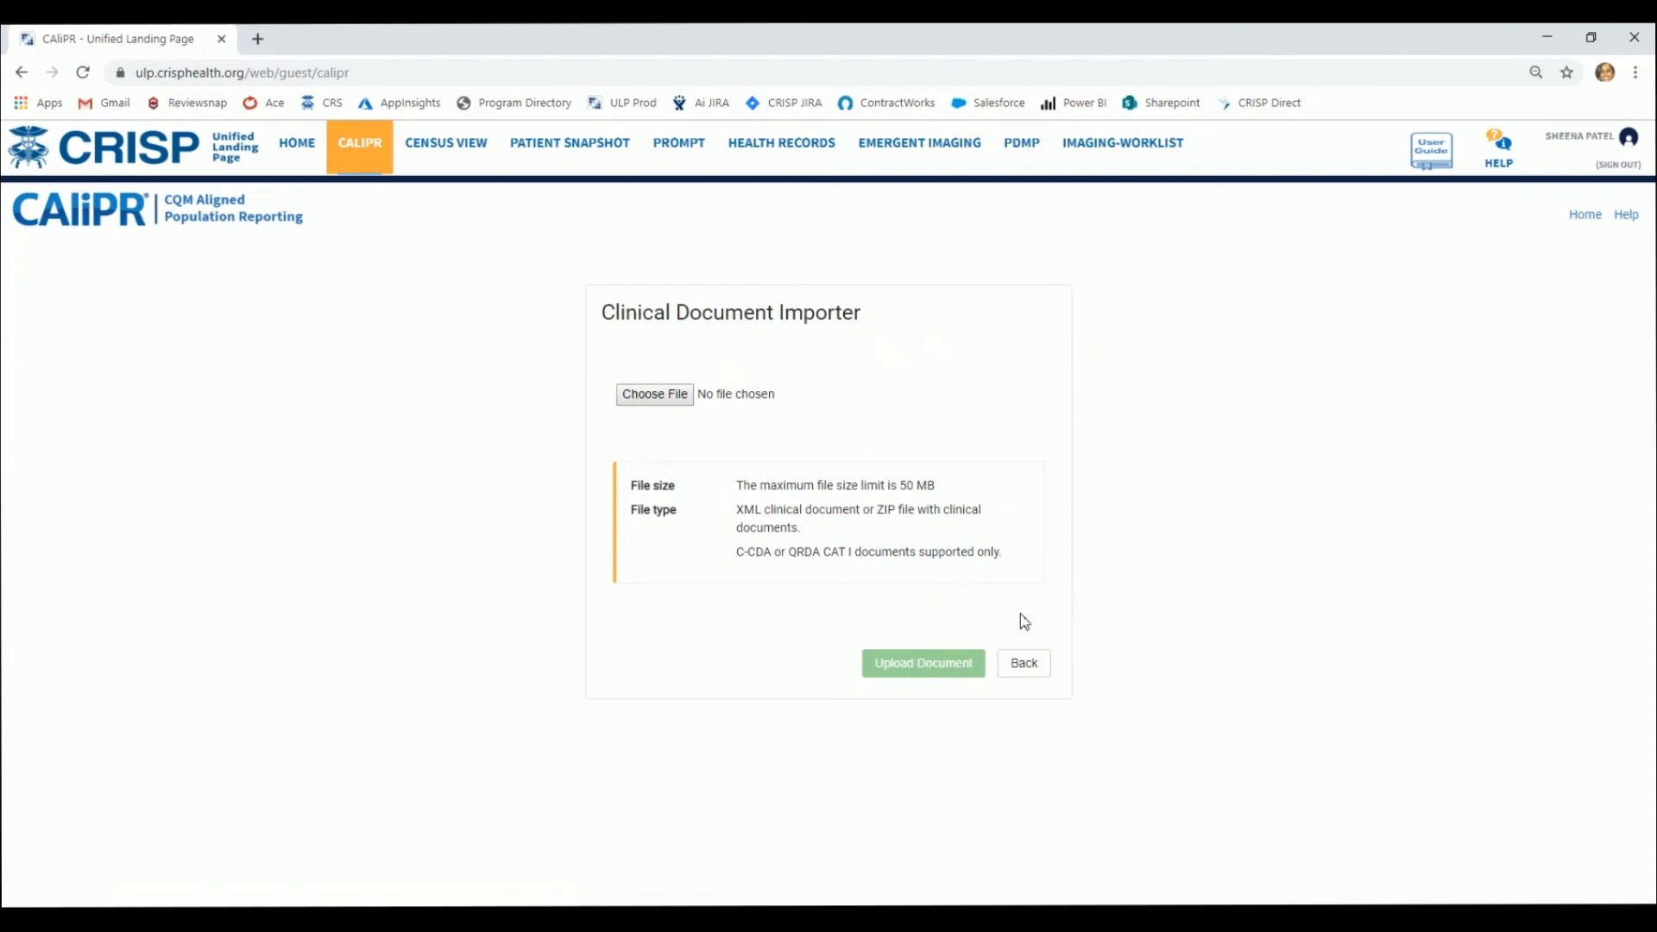
left_click(1028, 667)
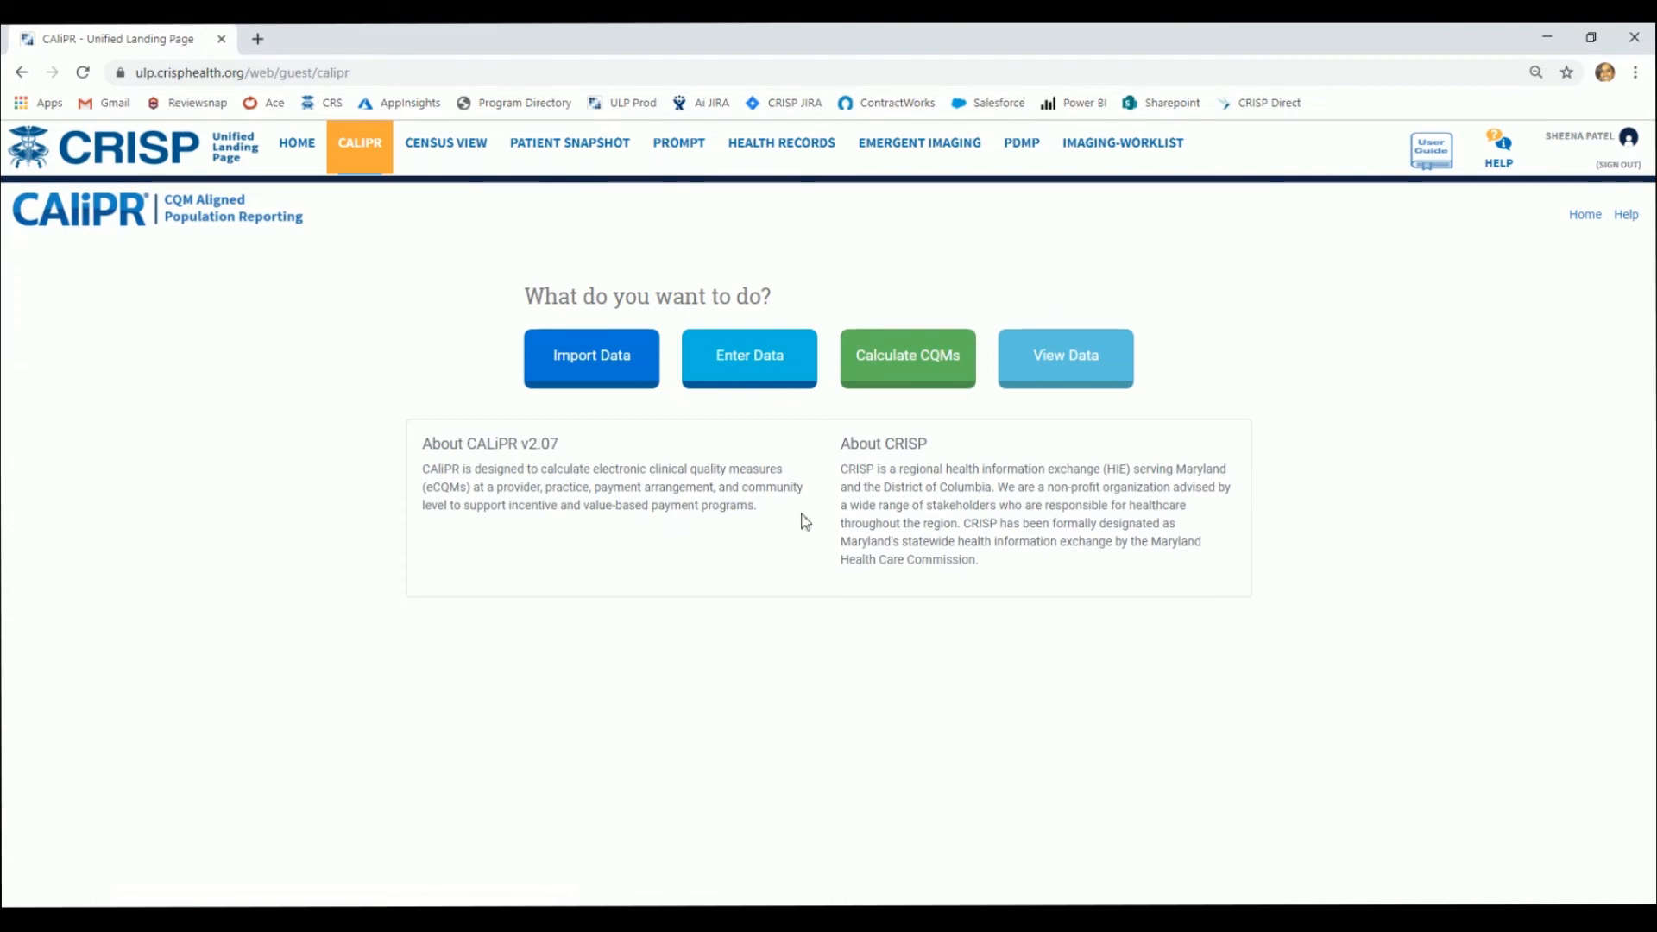
Start manual data entry with the provider's NPI for the Jan 01, 2019 to Oct 21, 2019 period and open its measures
left_click(751, 377)
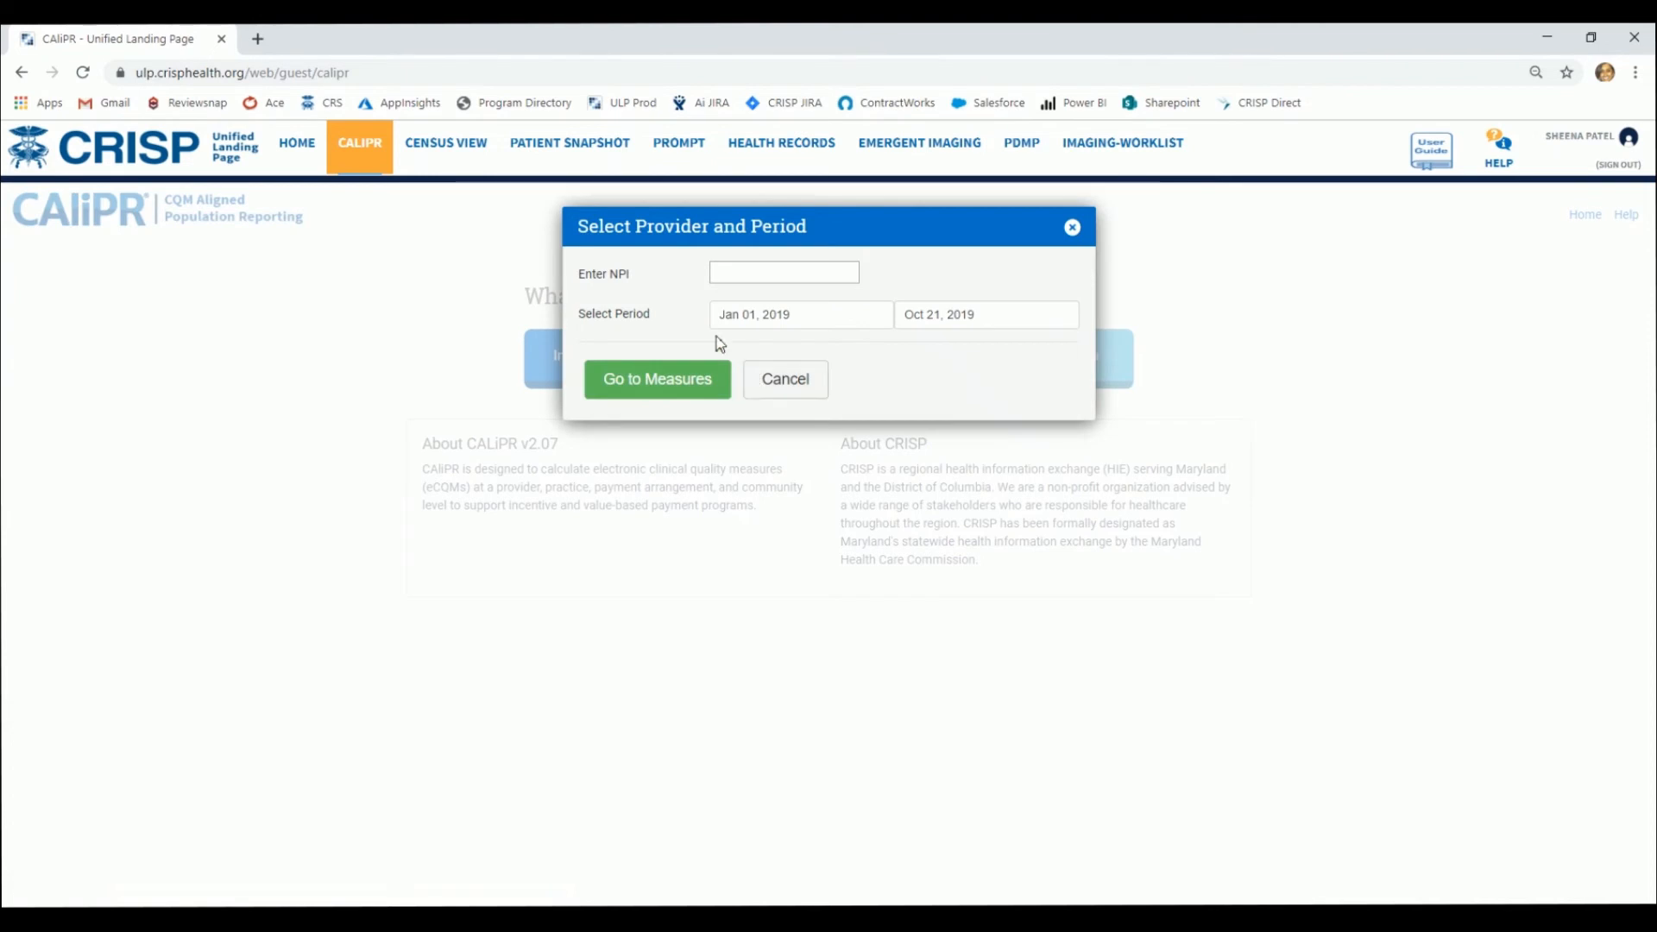
left_click(745, 275)
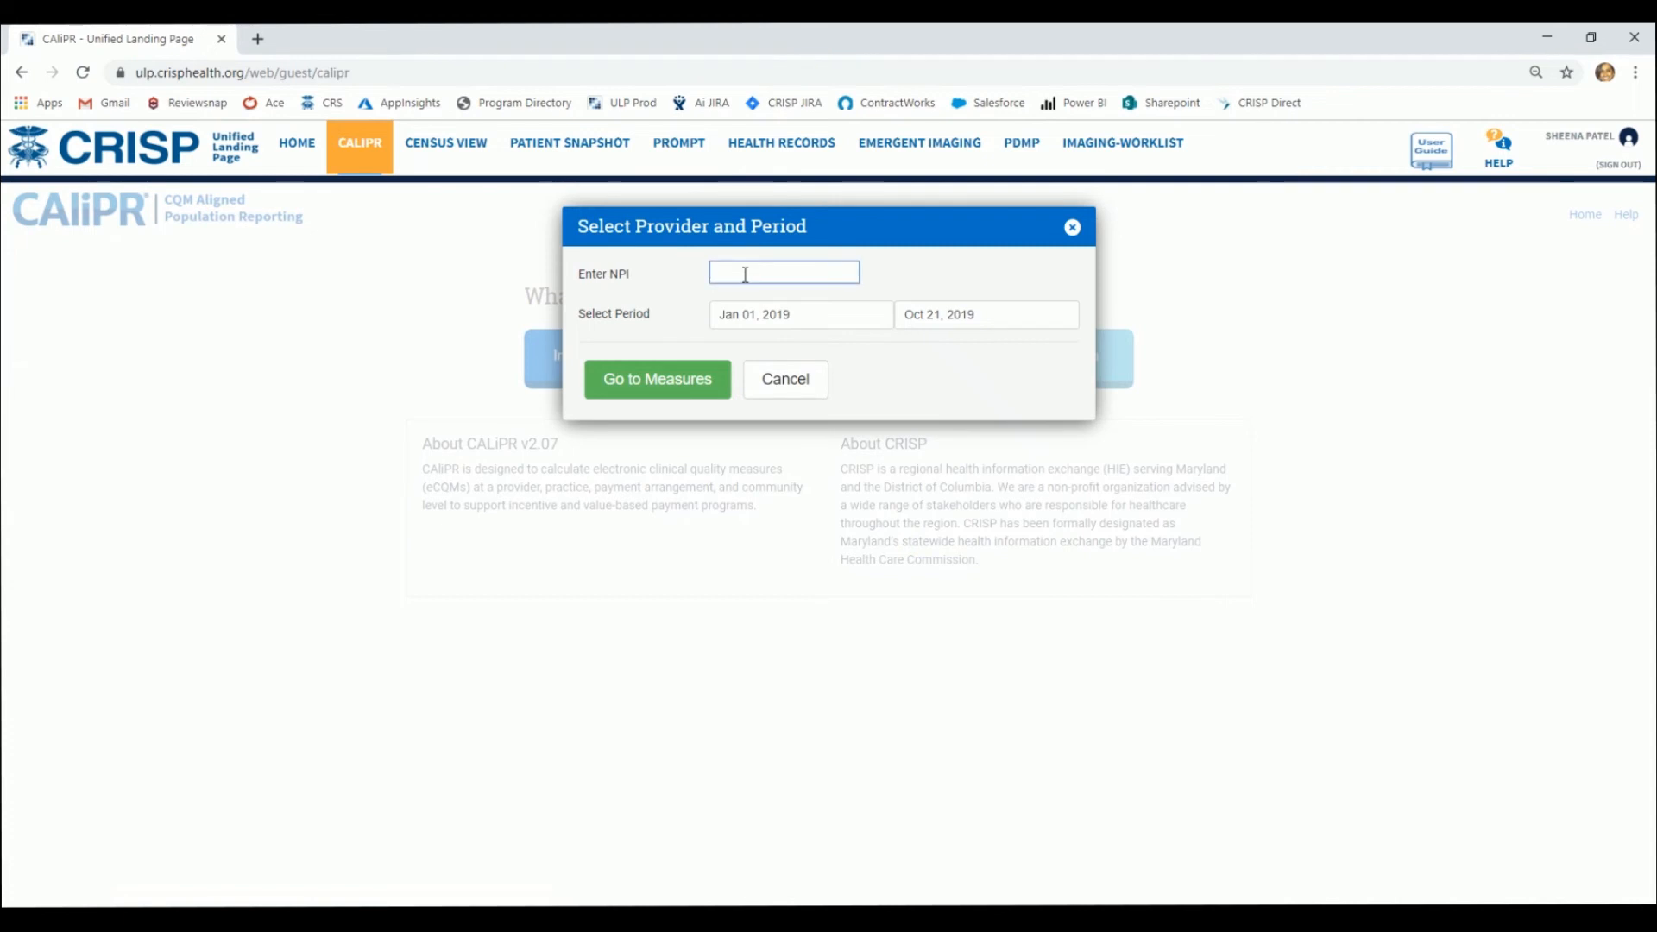
key("ctrl+v")
left_click(662, 390)
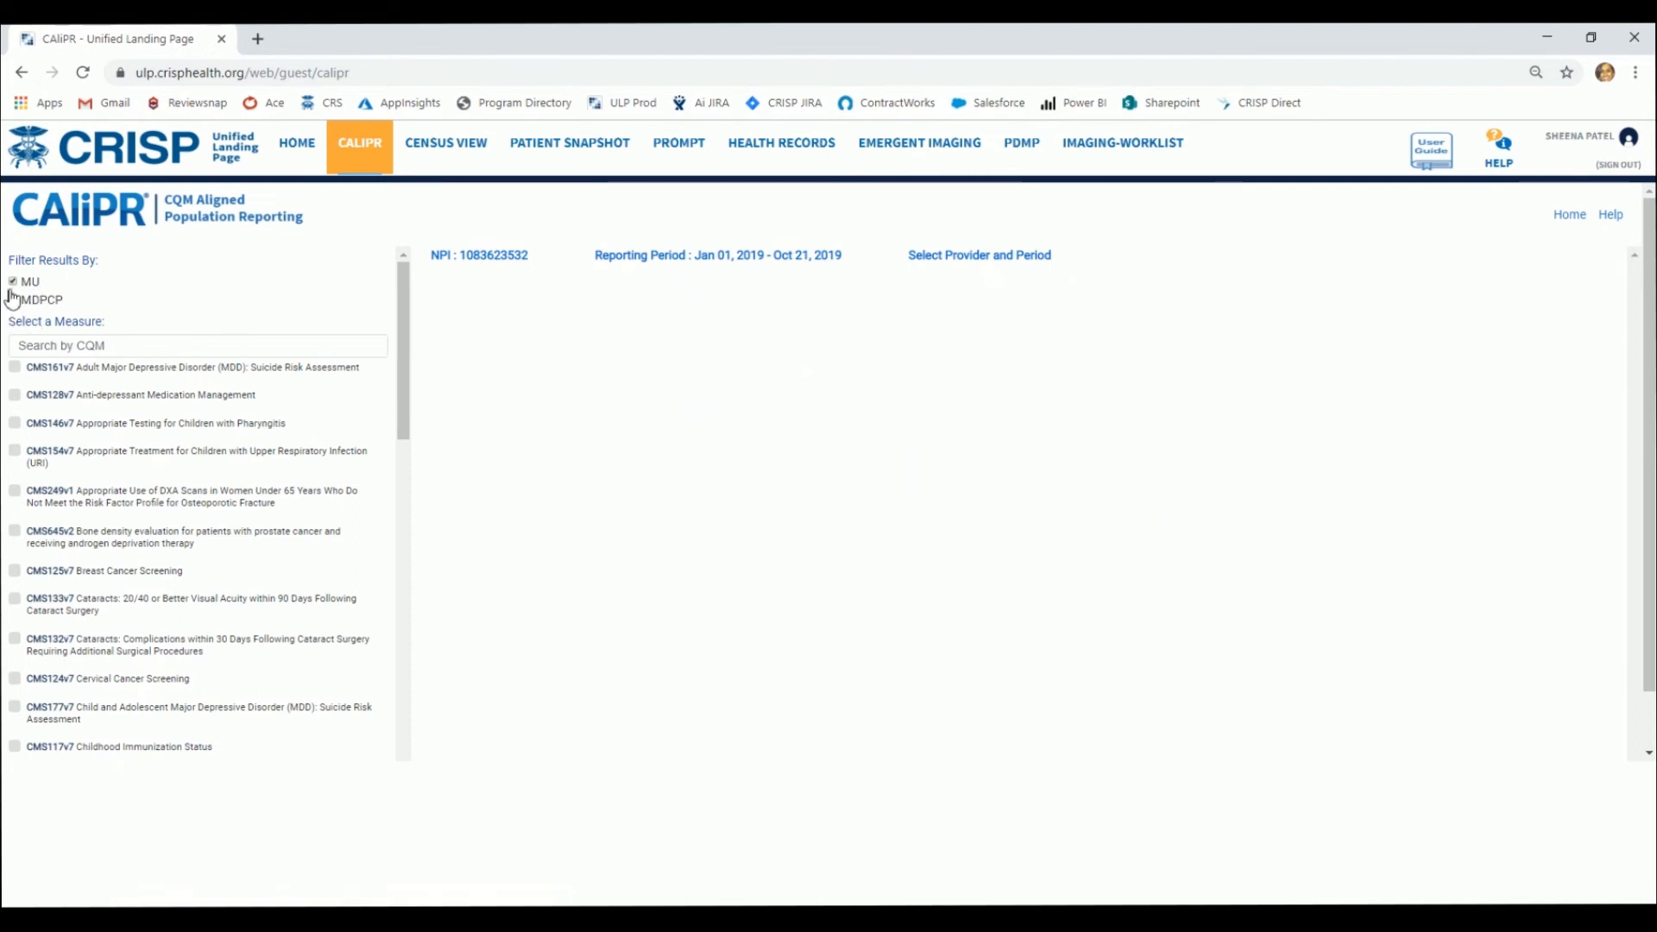
Filter the measures to MDPCP only and open CMS165v7 Controlling High Blood Pressure with its full guidance text shown
left_click(13, 281)
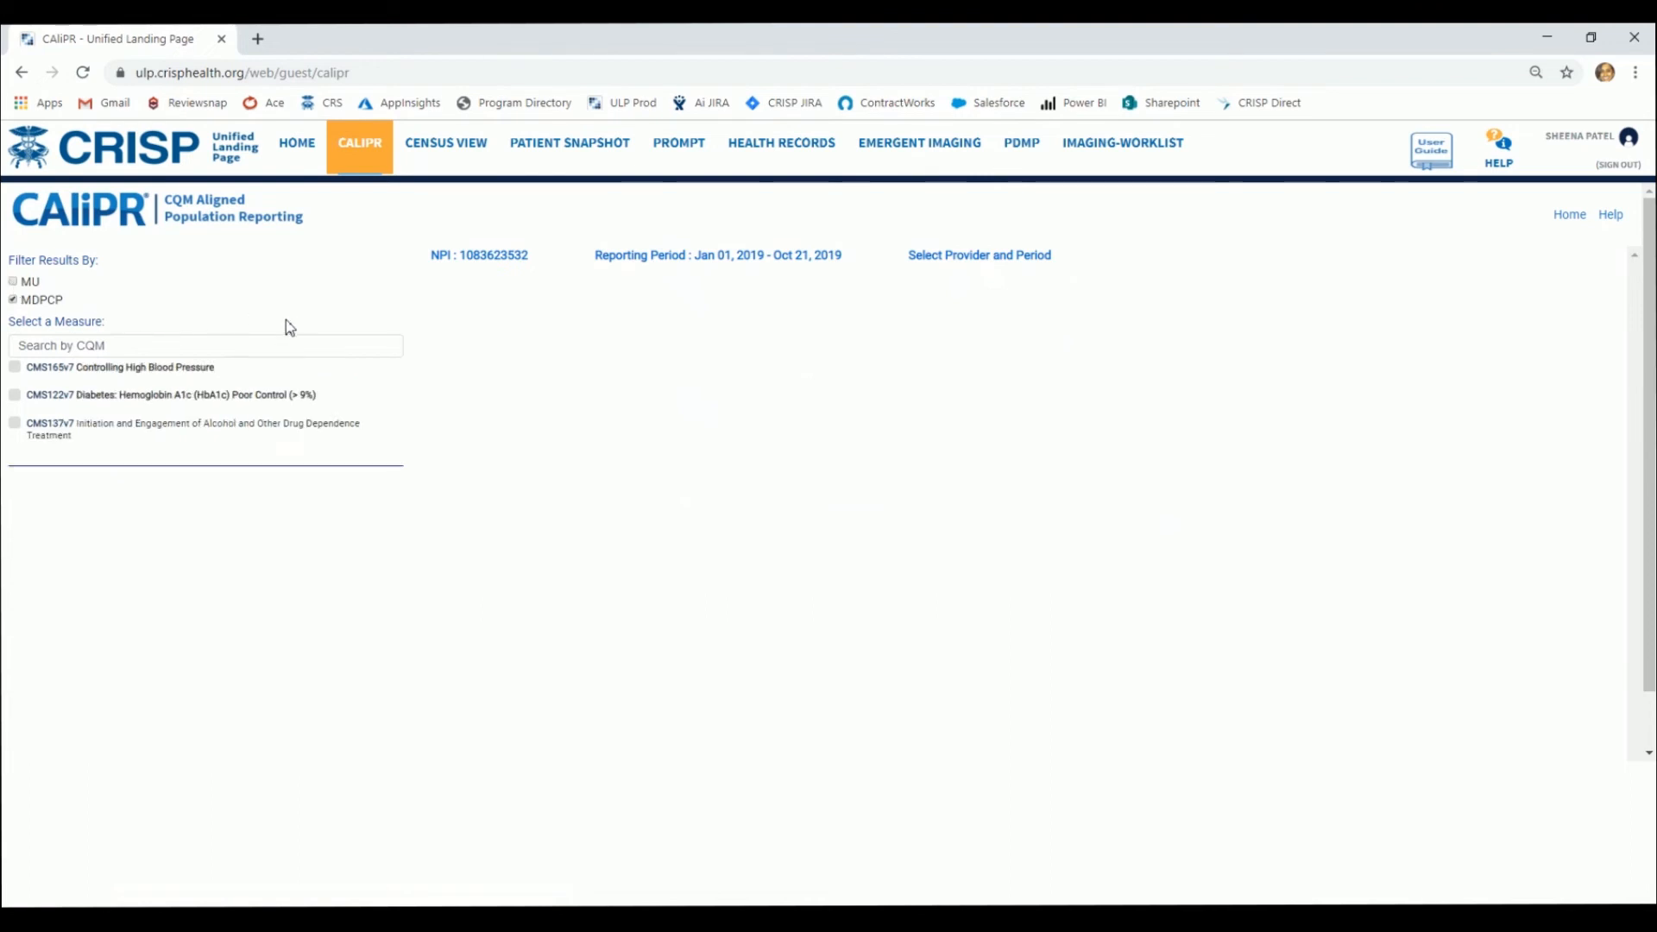
left_click(122, 369)
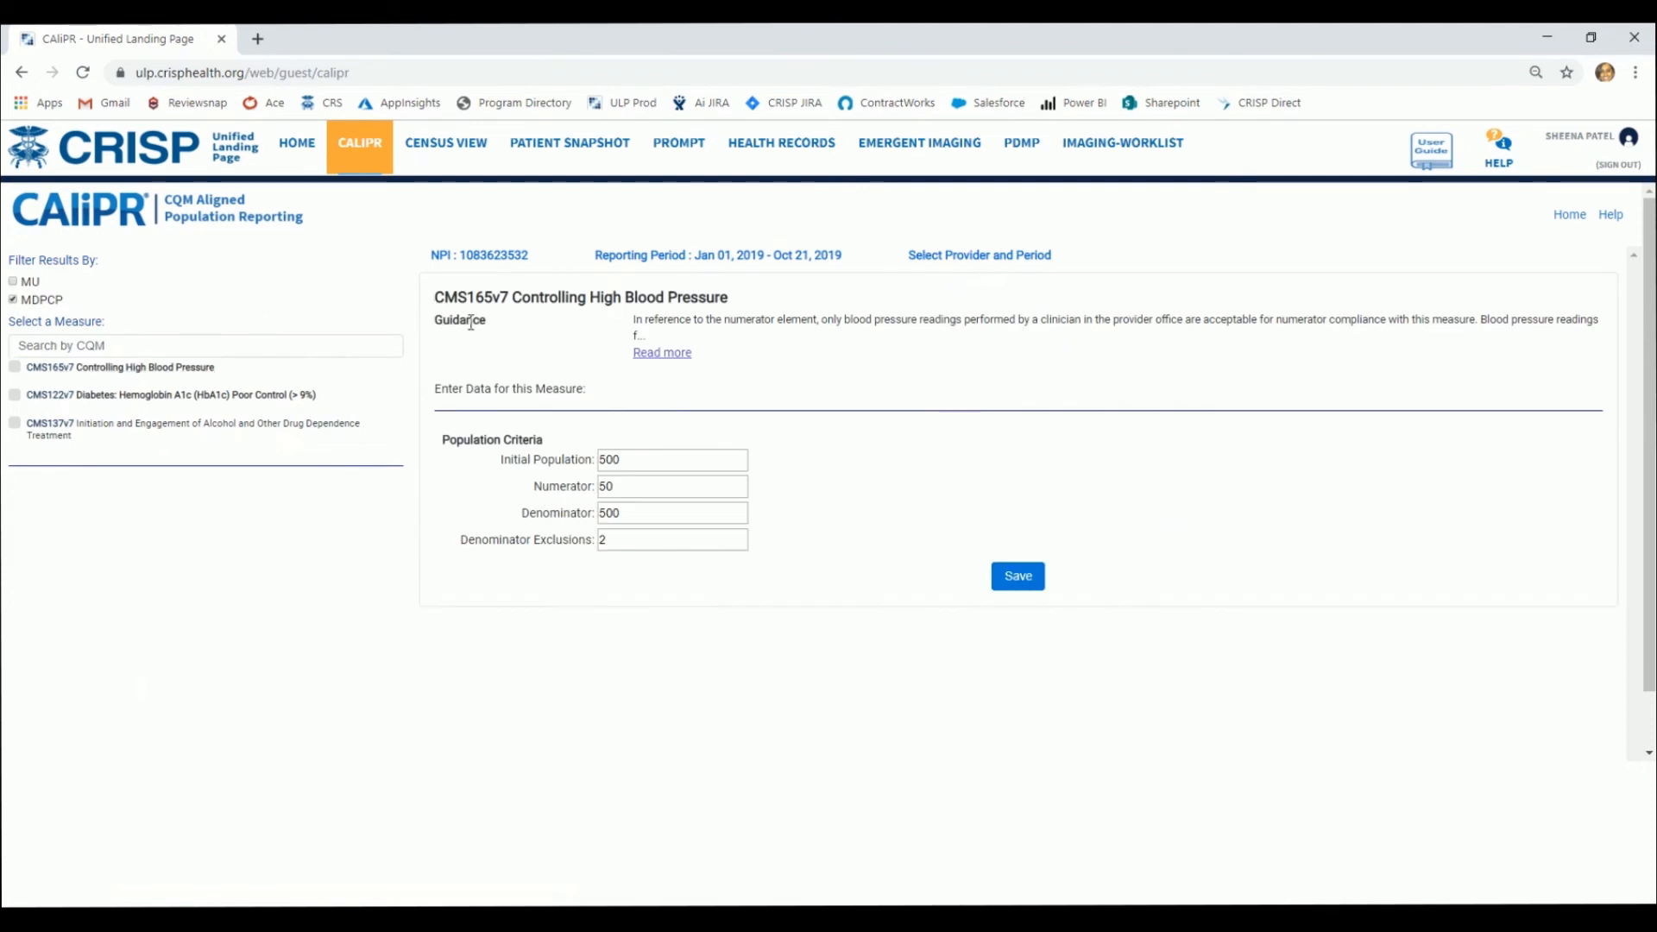
left_click(661, 353)
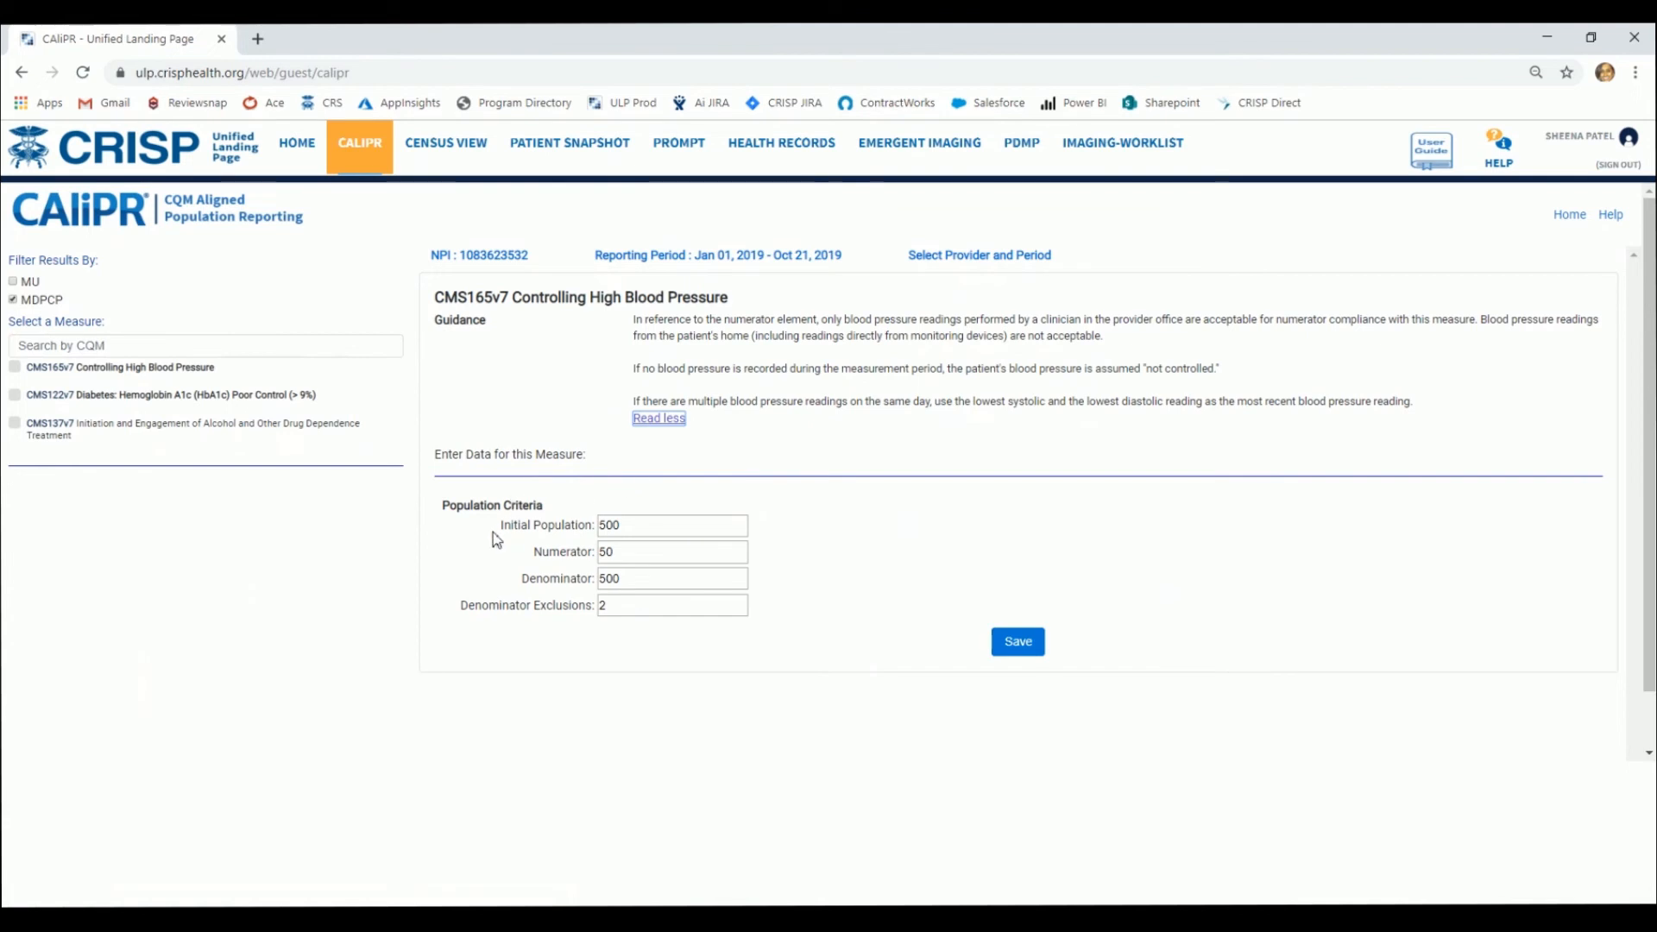
left_click(685, 529)
left_click(714, 553)
left_click(713, 580)
left_click(709, 609)
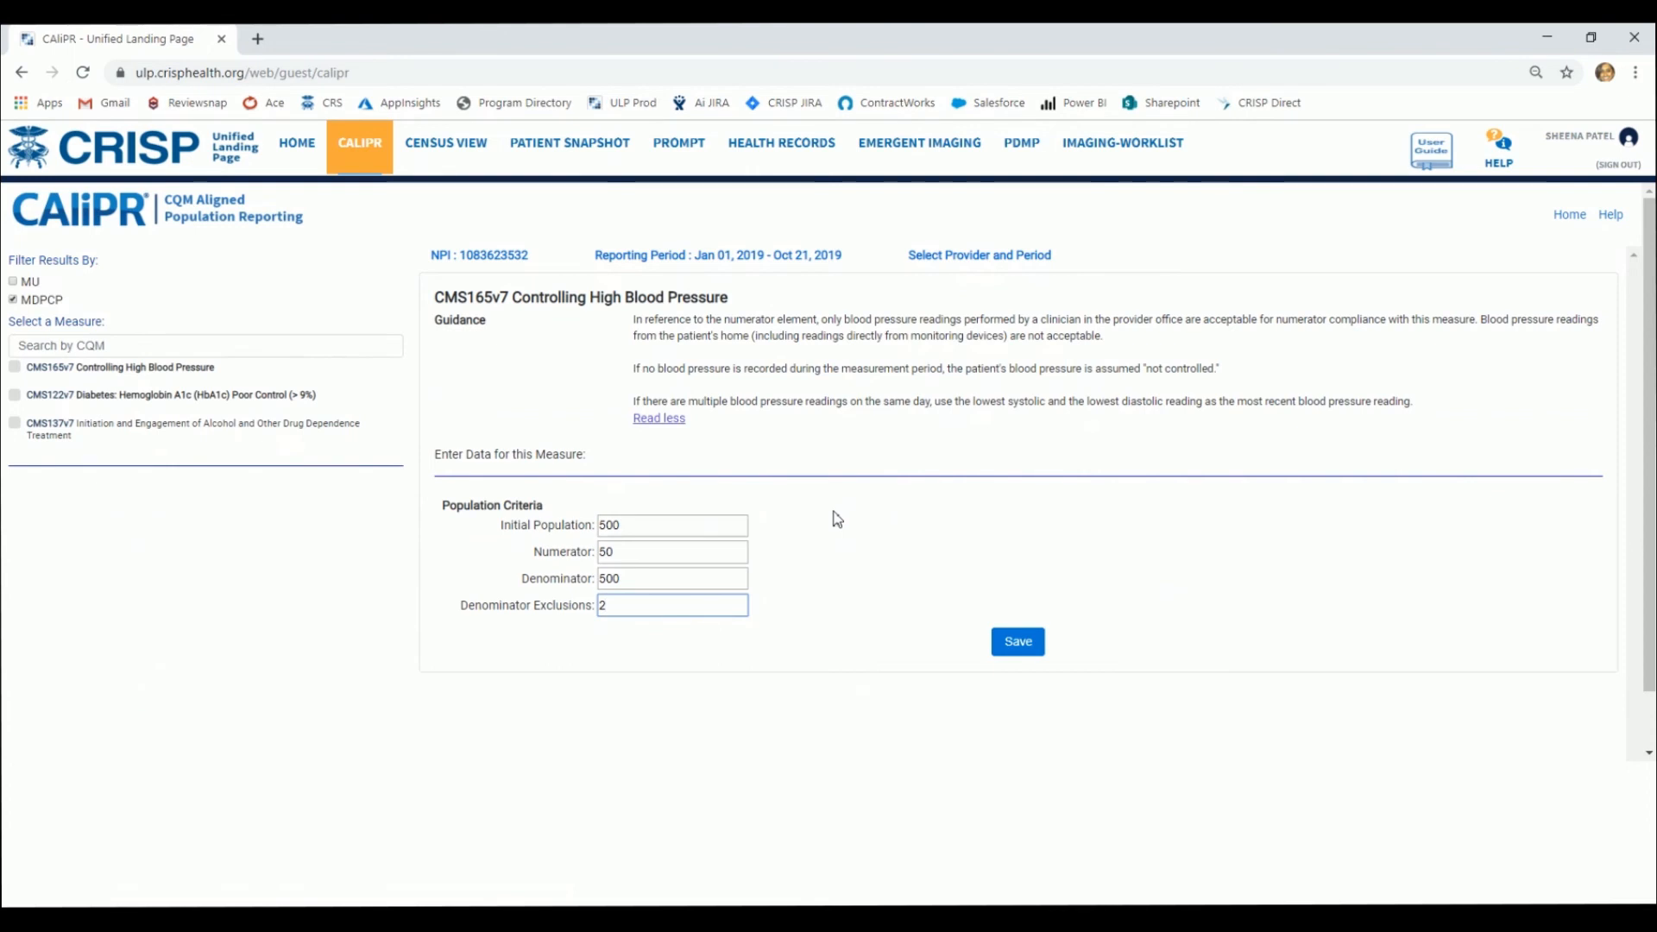
Set both the initial population and the denominator of CMS165v7 to 600 and save the measure data
left_click(661, 530)
key("BackSpace")
key("BackSpace")
key("BackSpace")
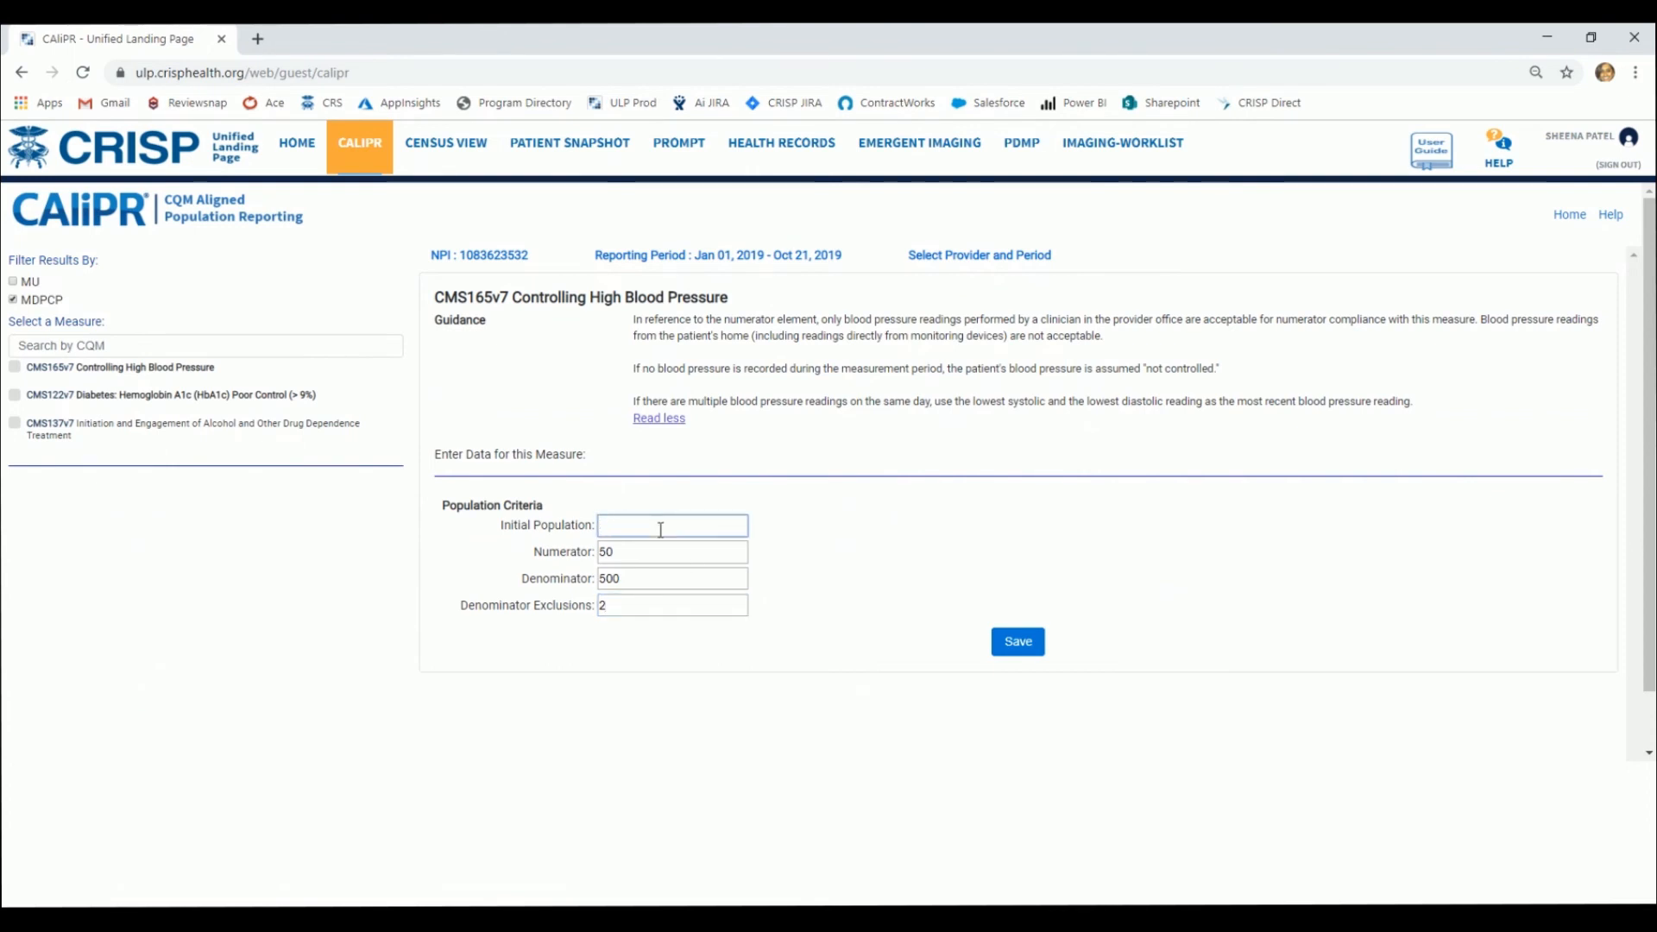
type("600")
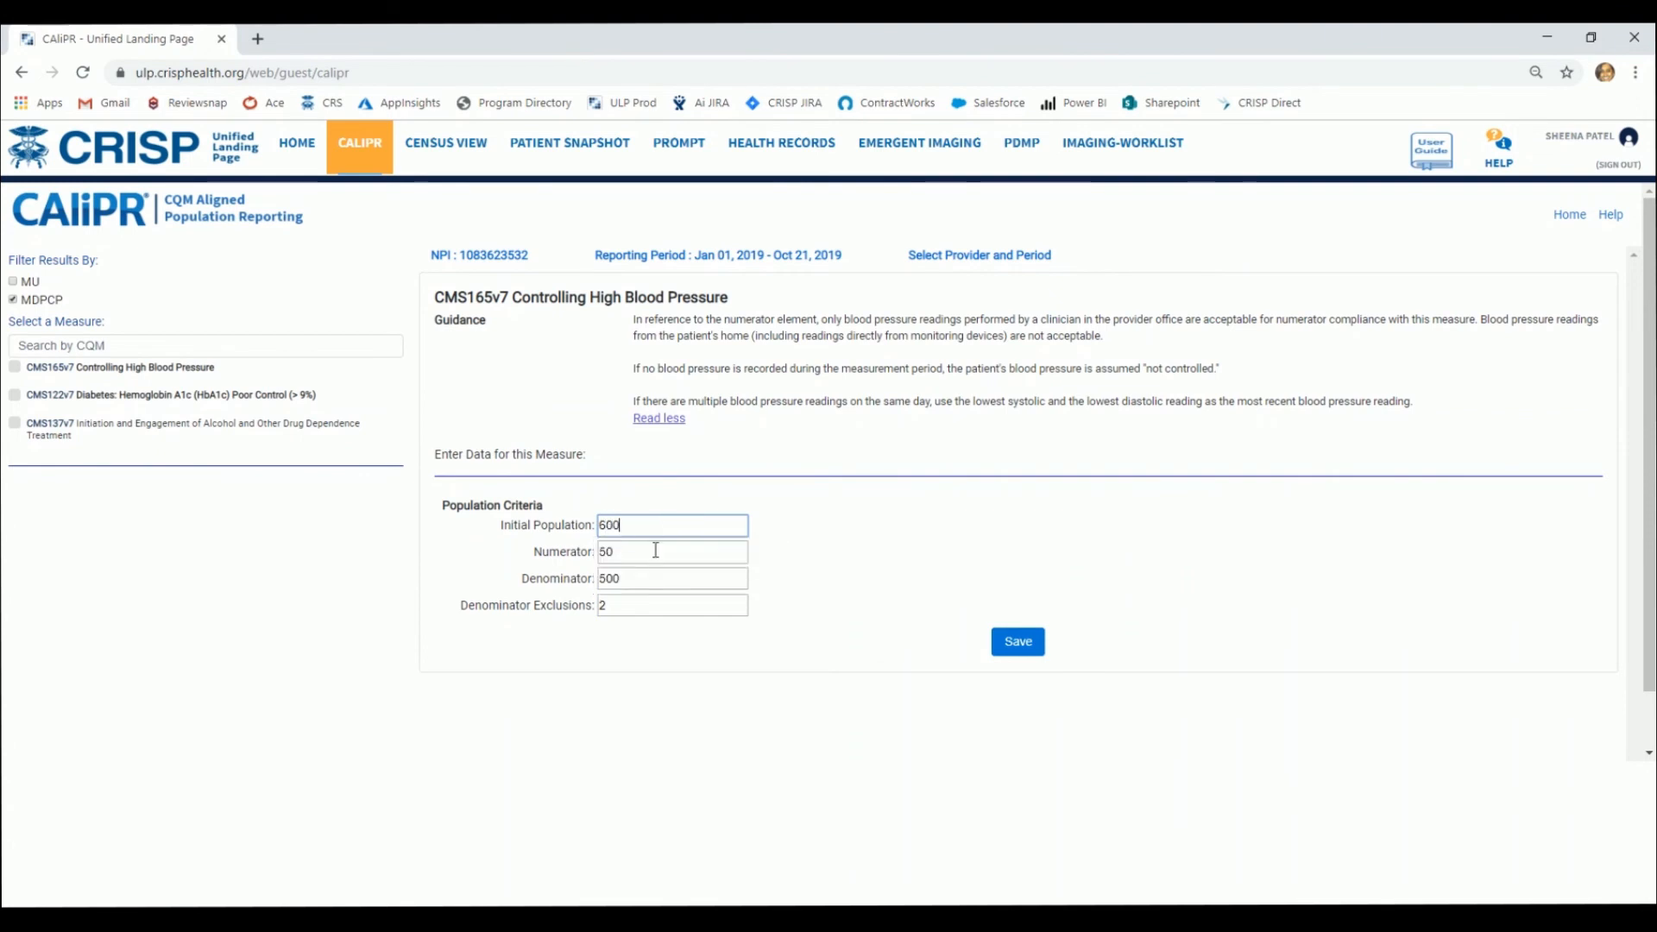
left_click(652, 578)
key("BackSpace")
key("BackSpace")
key("BackSpace")
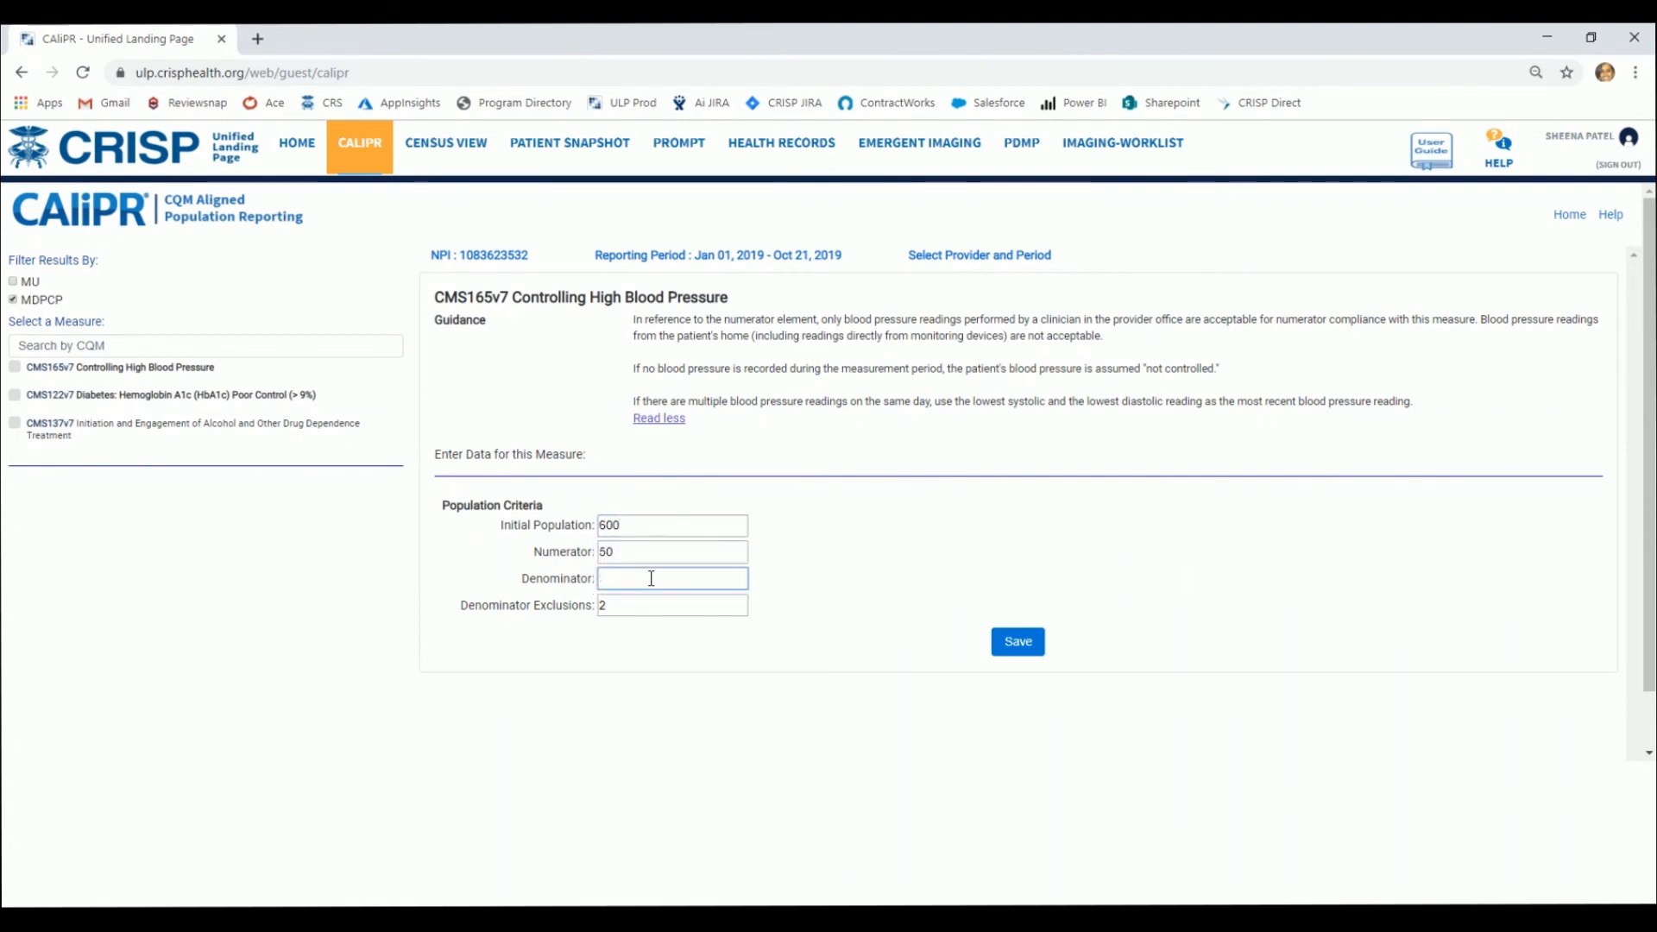
type("600")
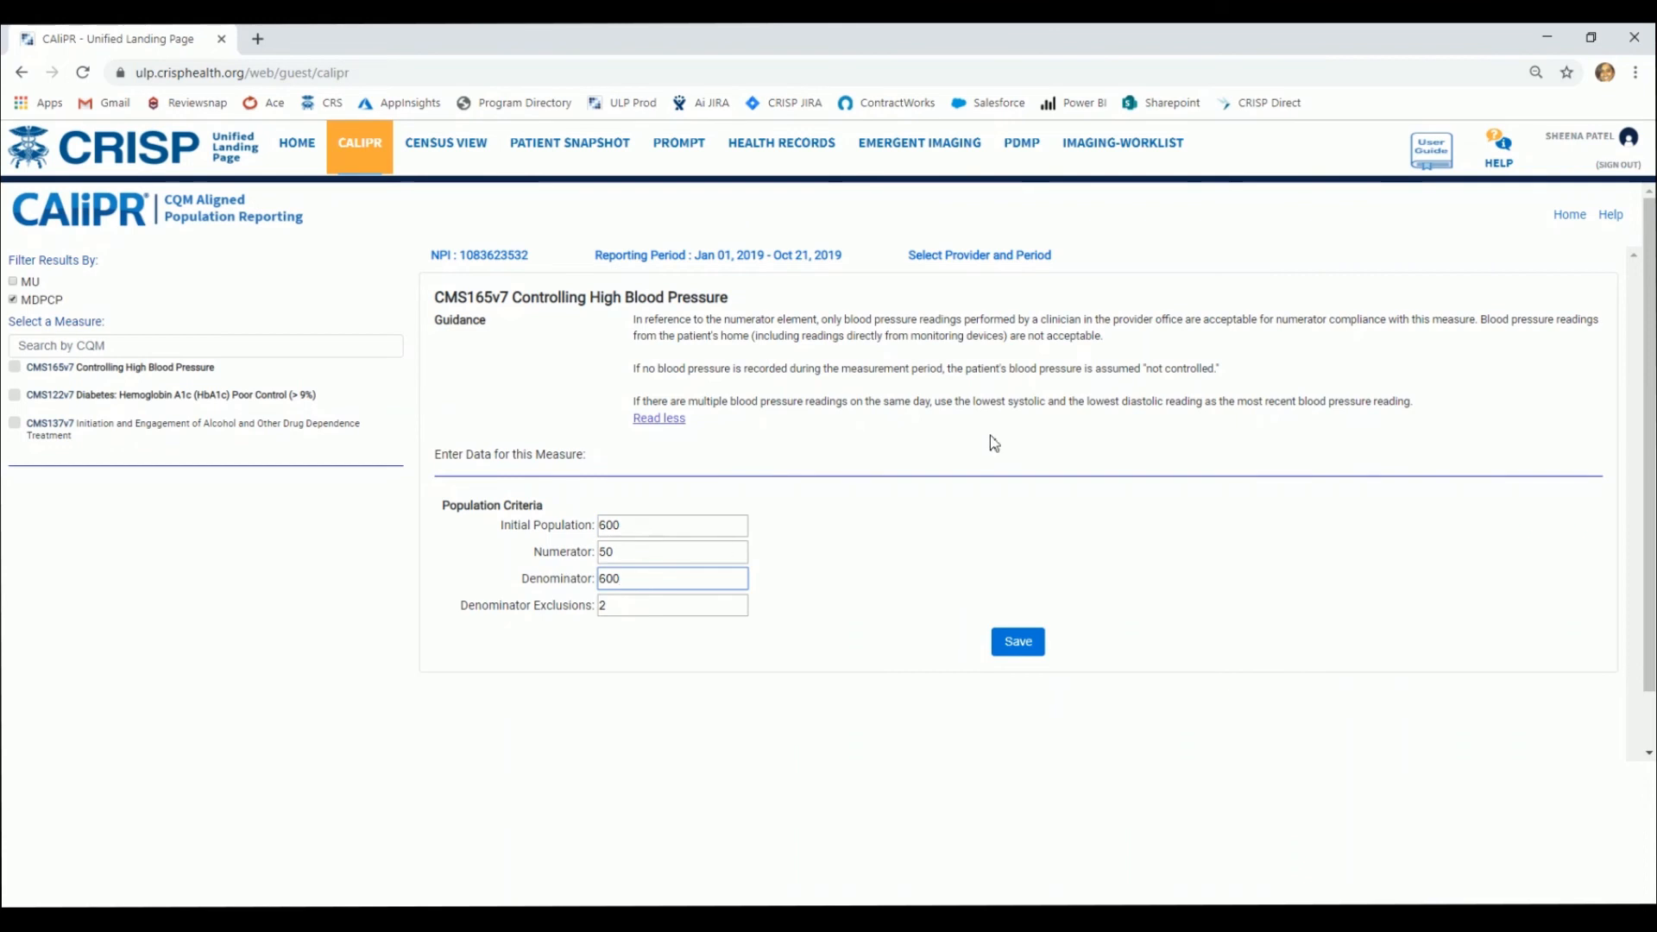
left_click(1014, 641)
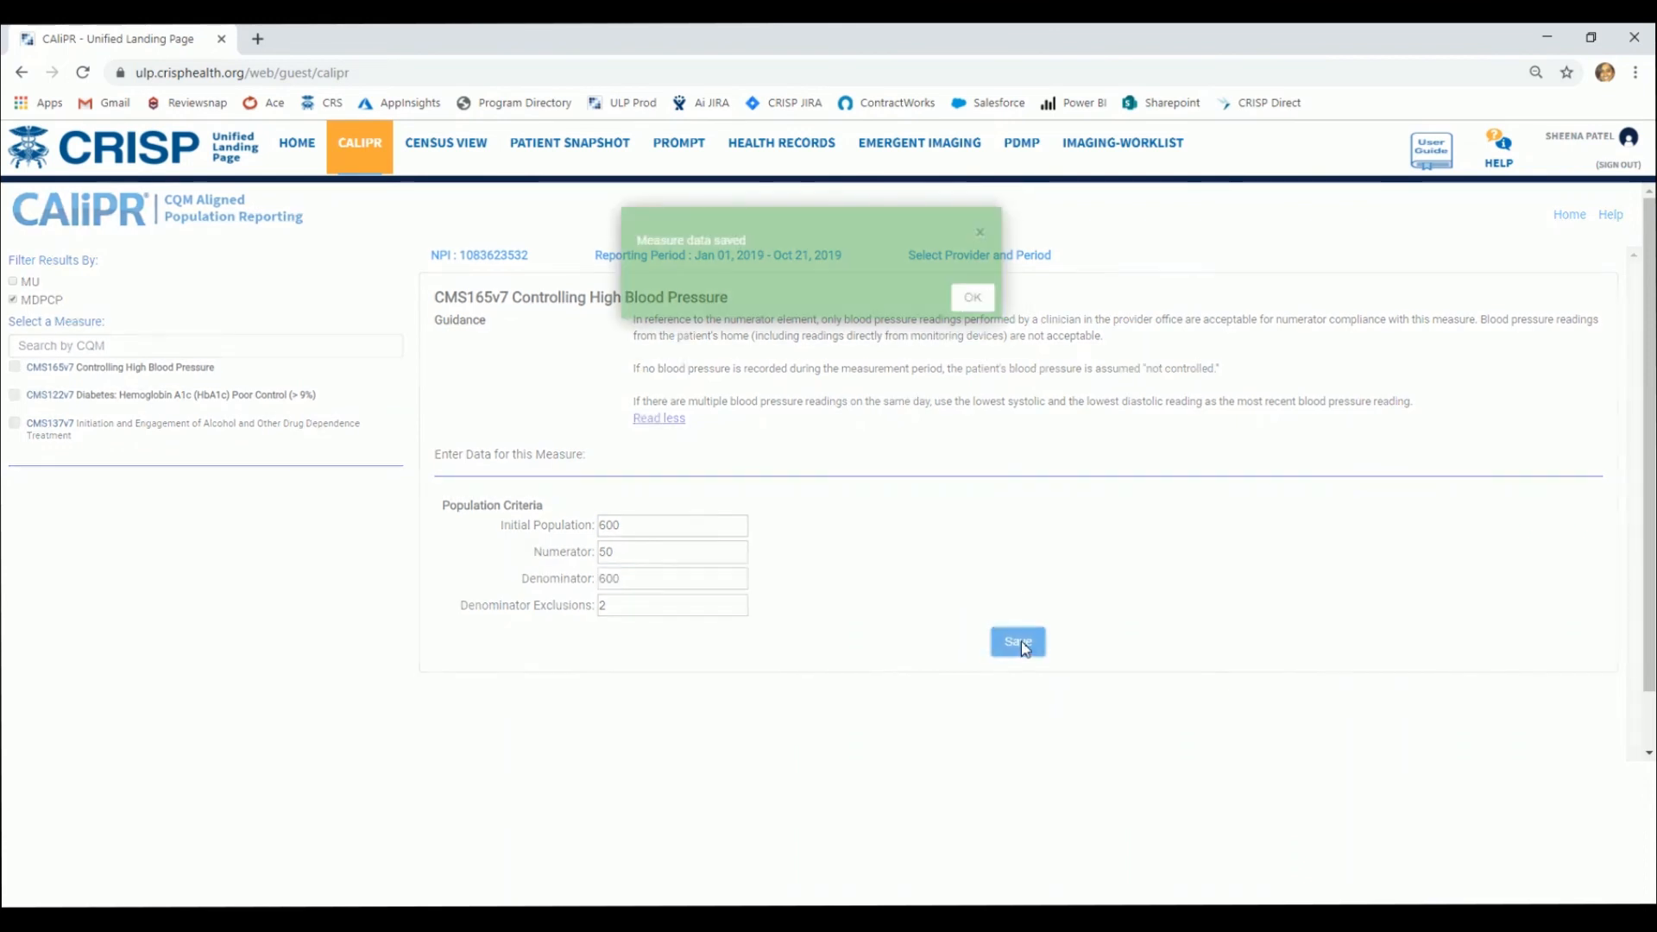
left_click(984, 299)
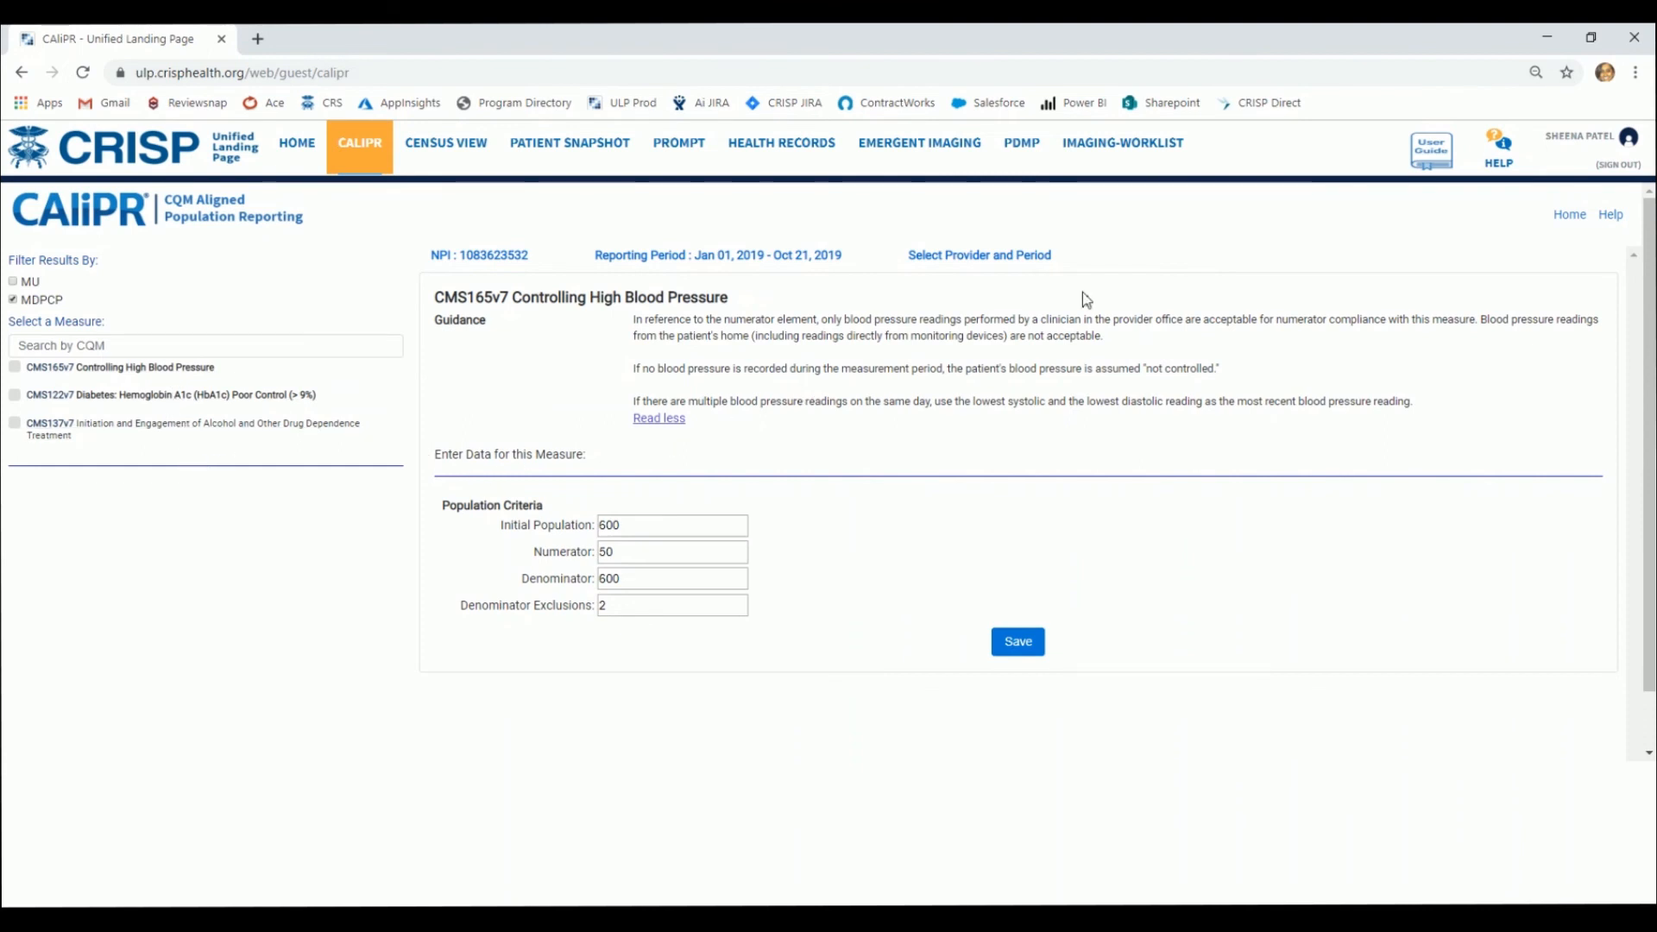
Reopen the provider and period selection and dismiss it without entering an NPI to get back to the CALiPR start page
left_click(995, 257)
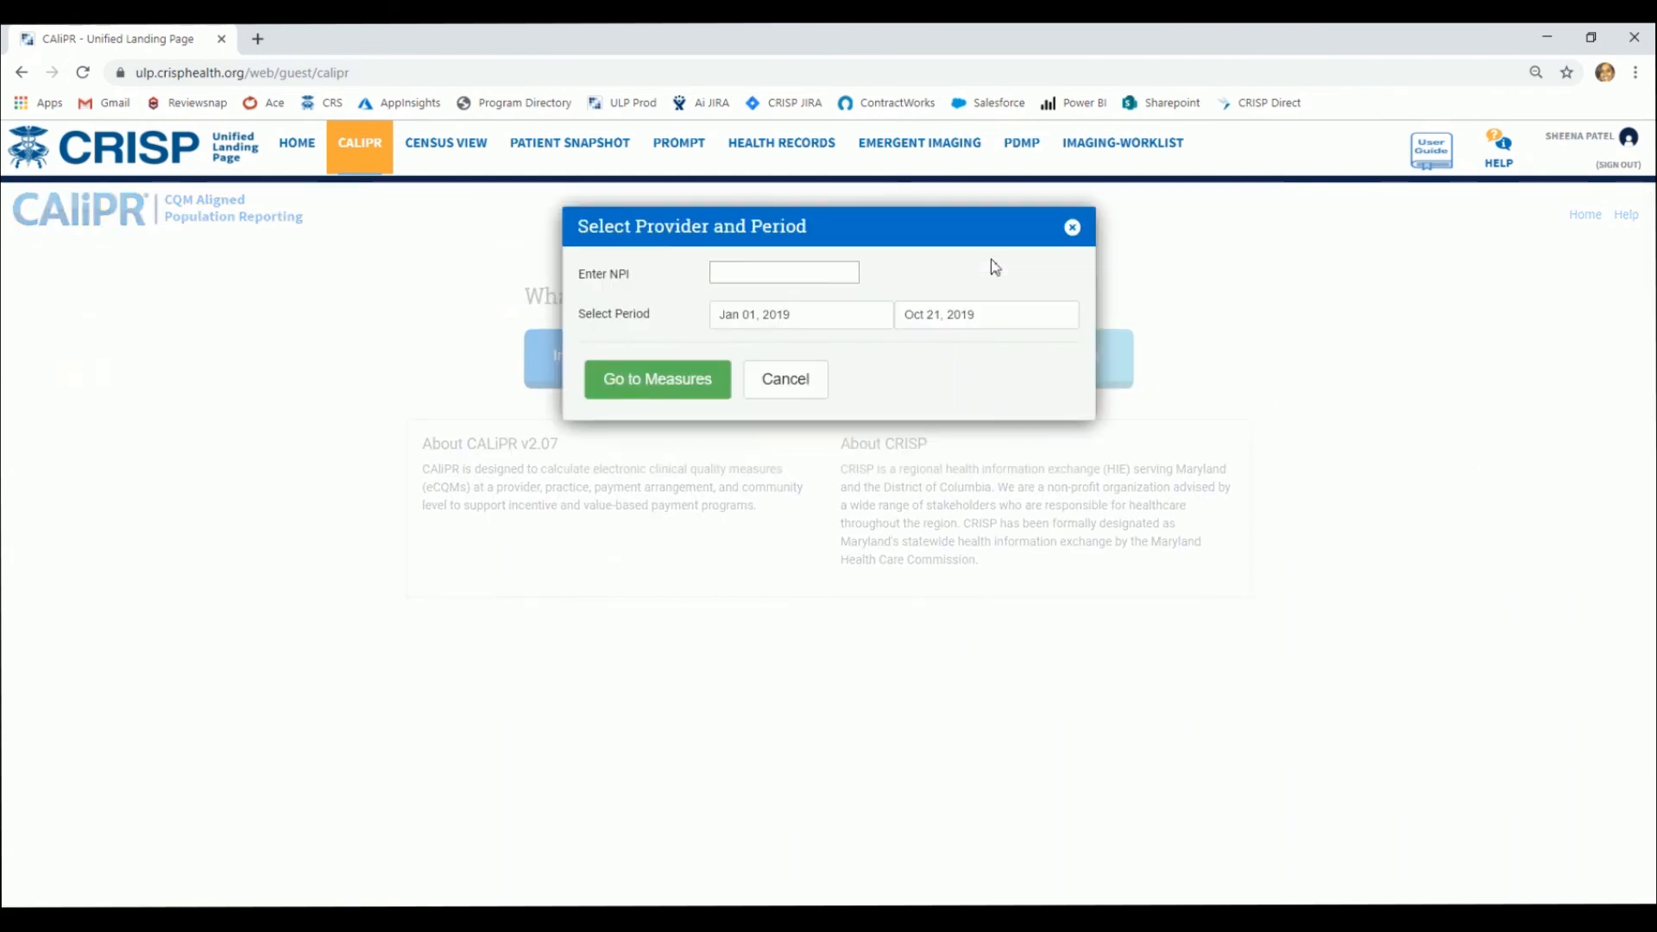
left_click(734, 274)
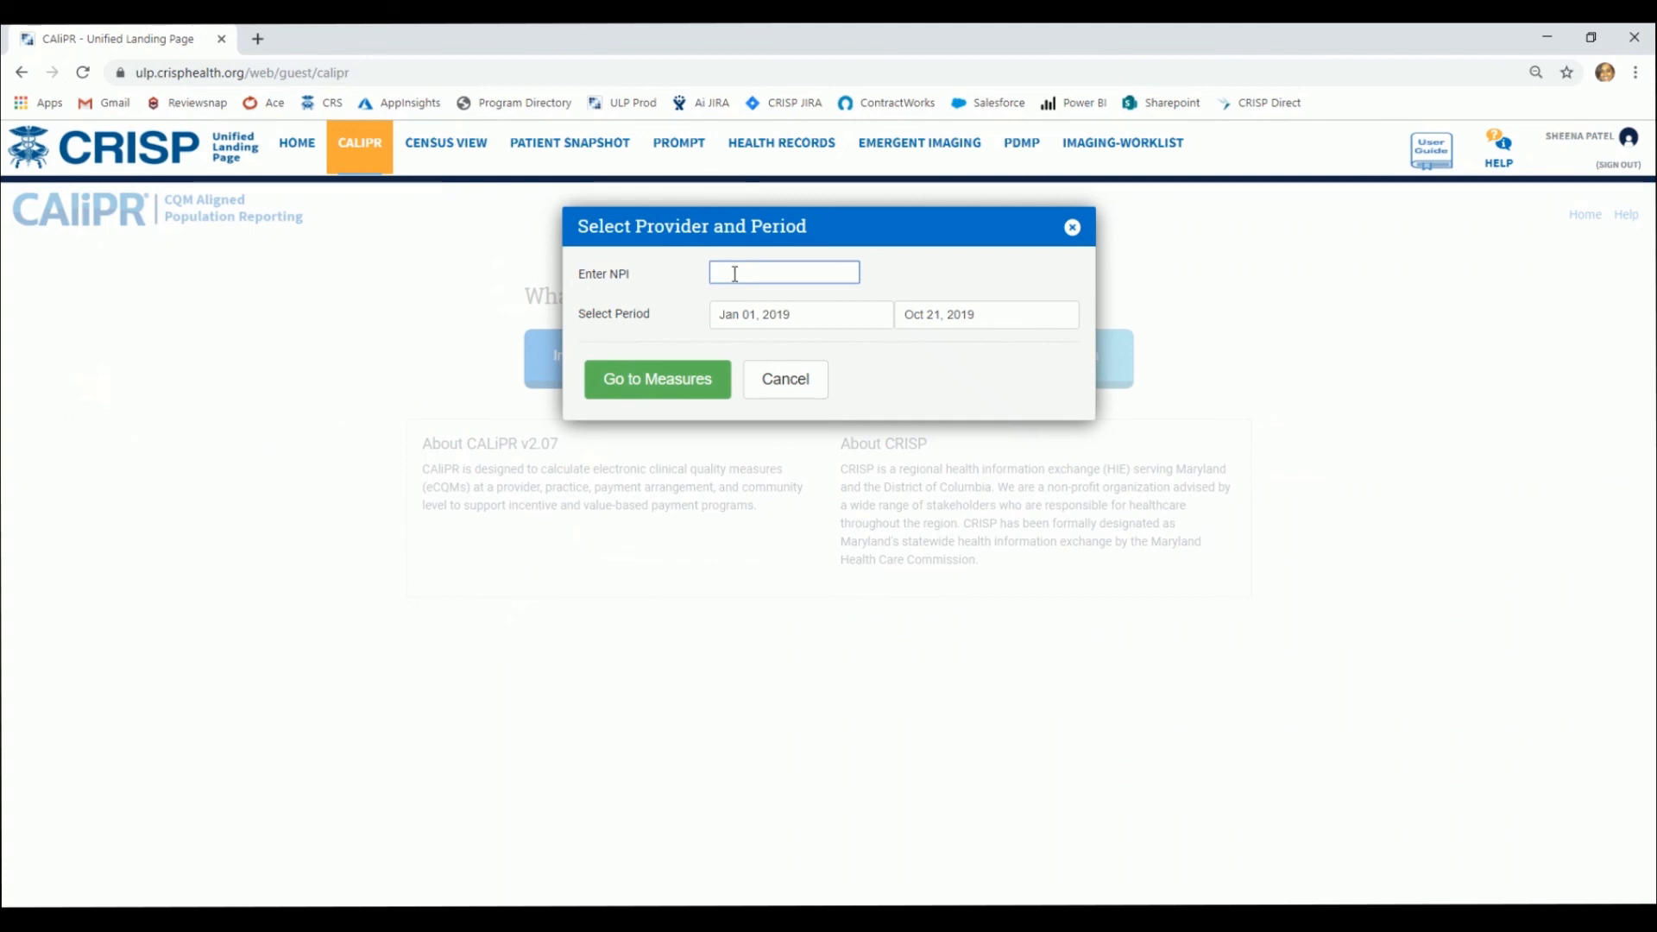
left_click(1072, 228)
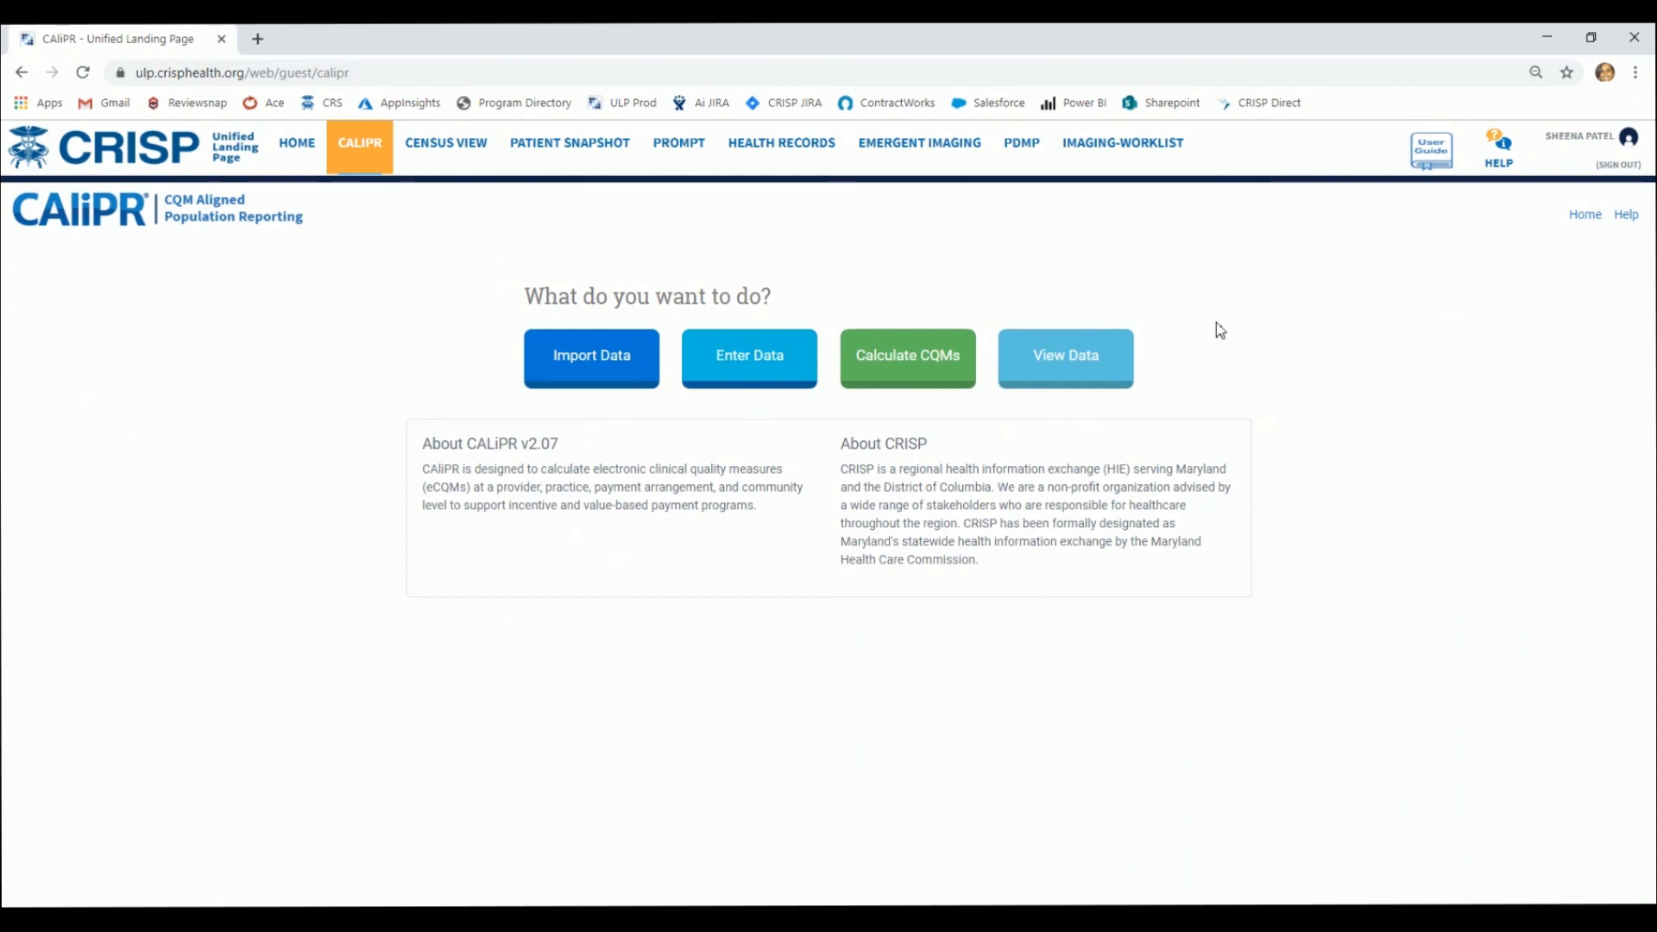
View the latest calculation set for the organization Johns Hopkins Community Physicians at Odenton
left_click(1073, 371)
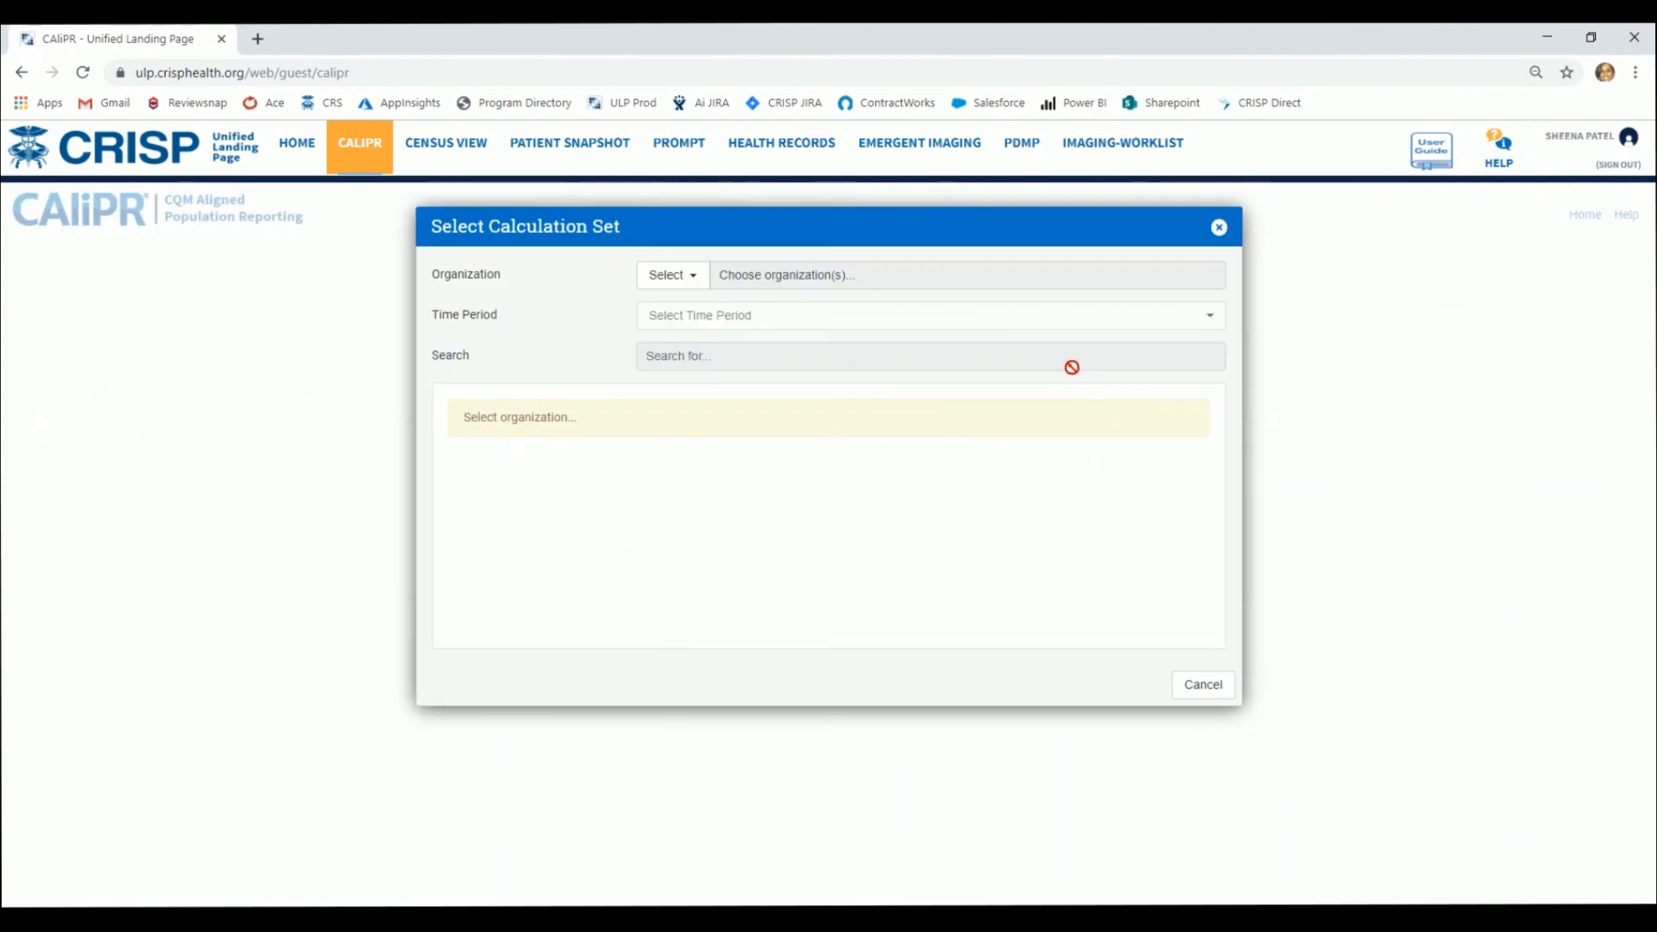
left_click(682, 278)
left_click(676, 315)
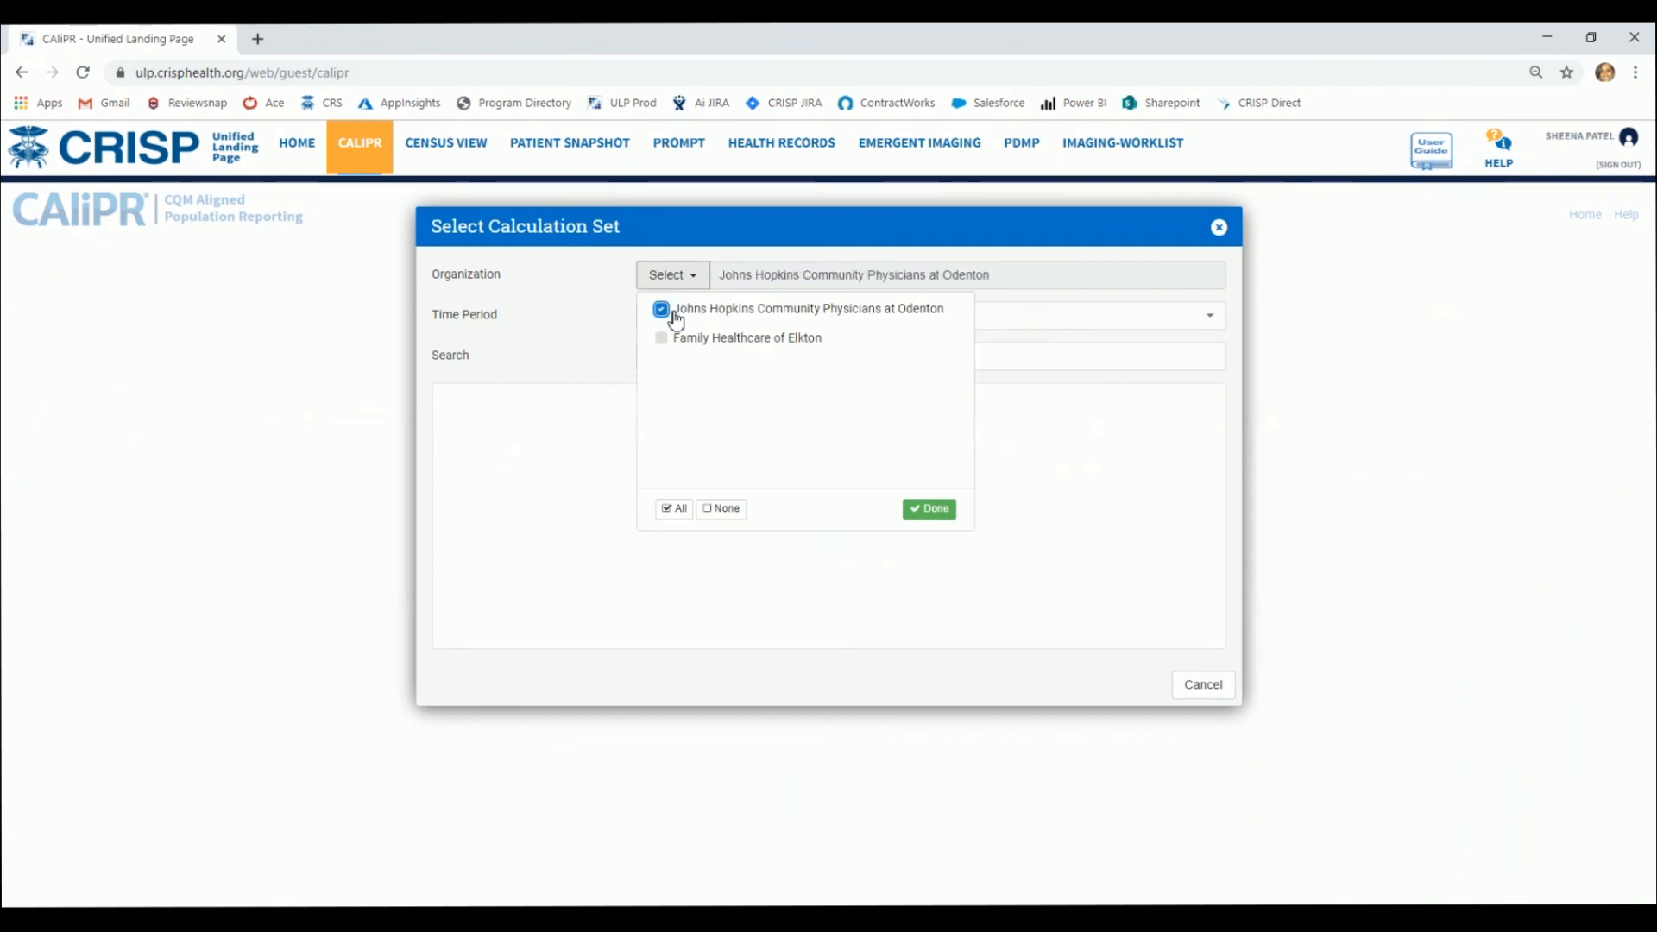
left_click(570, 318)
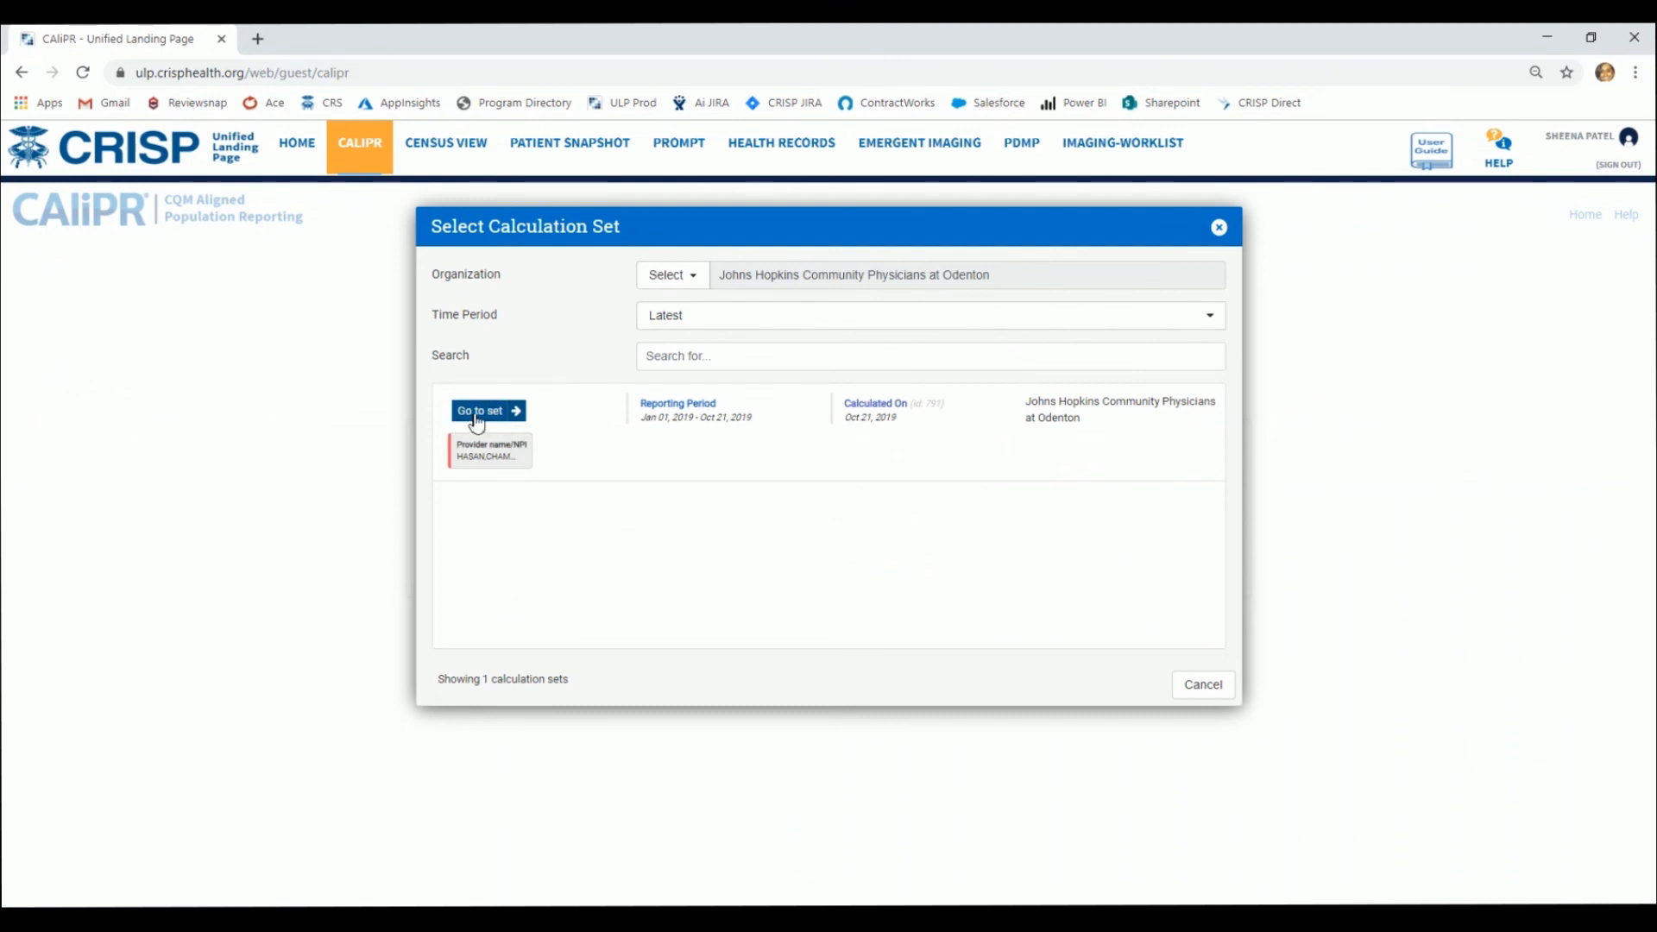
left_click(478, 422)
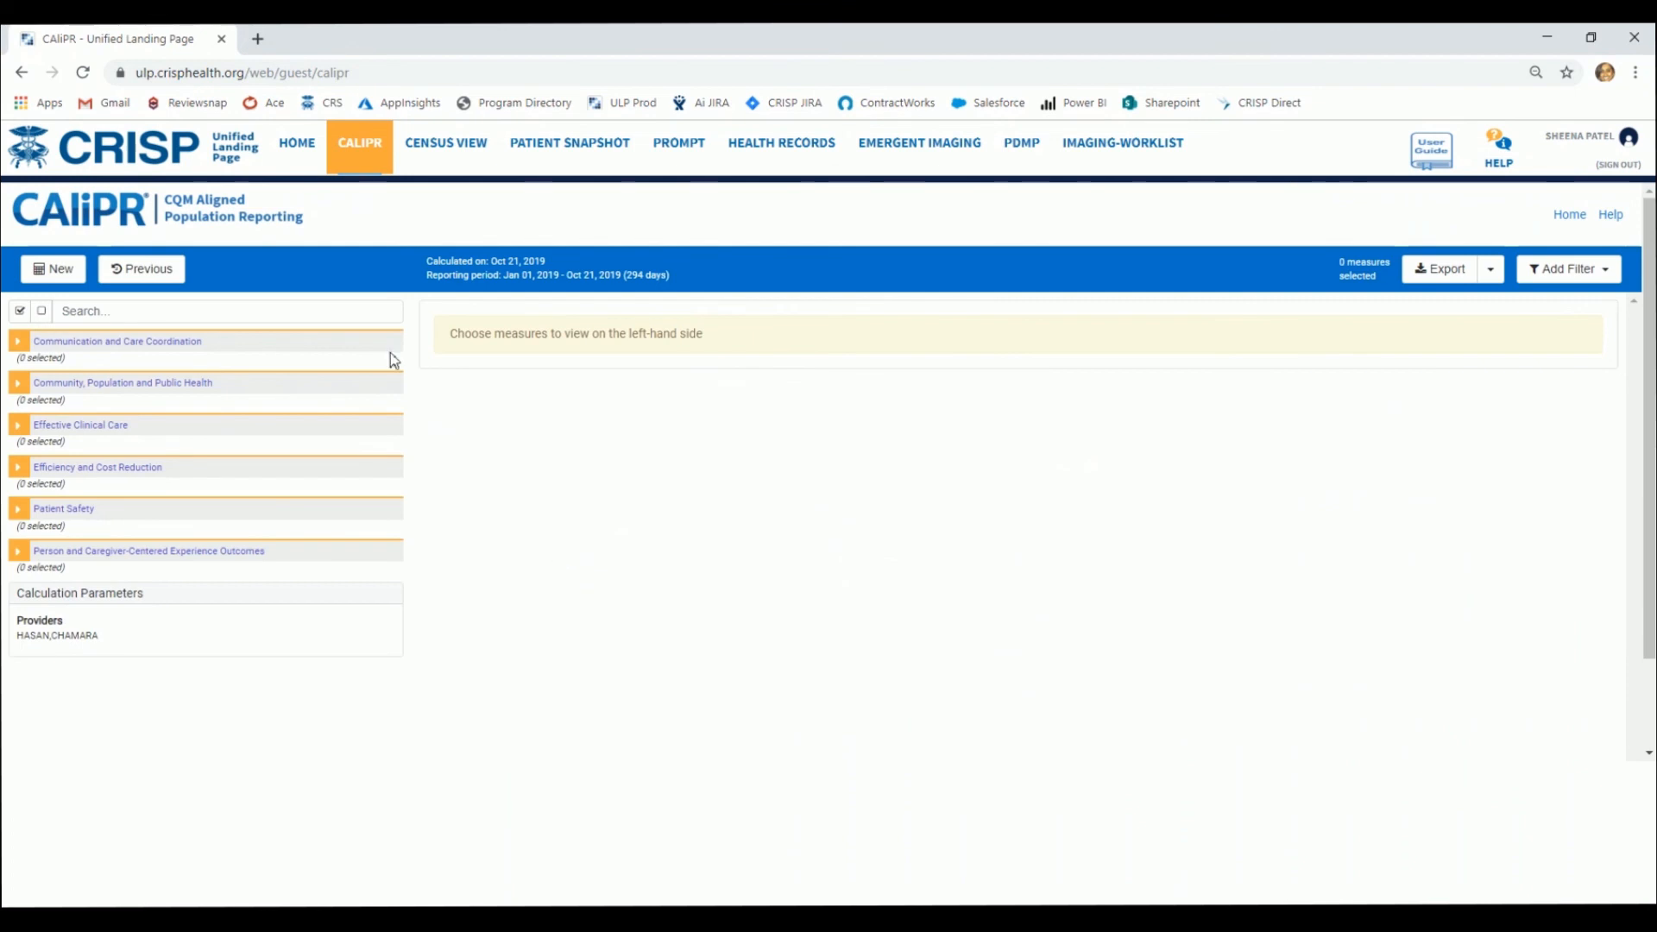
Search the measures for cms165 and display CMS165v7 Controlling High Blood Pressure
left_click(336, 312)
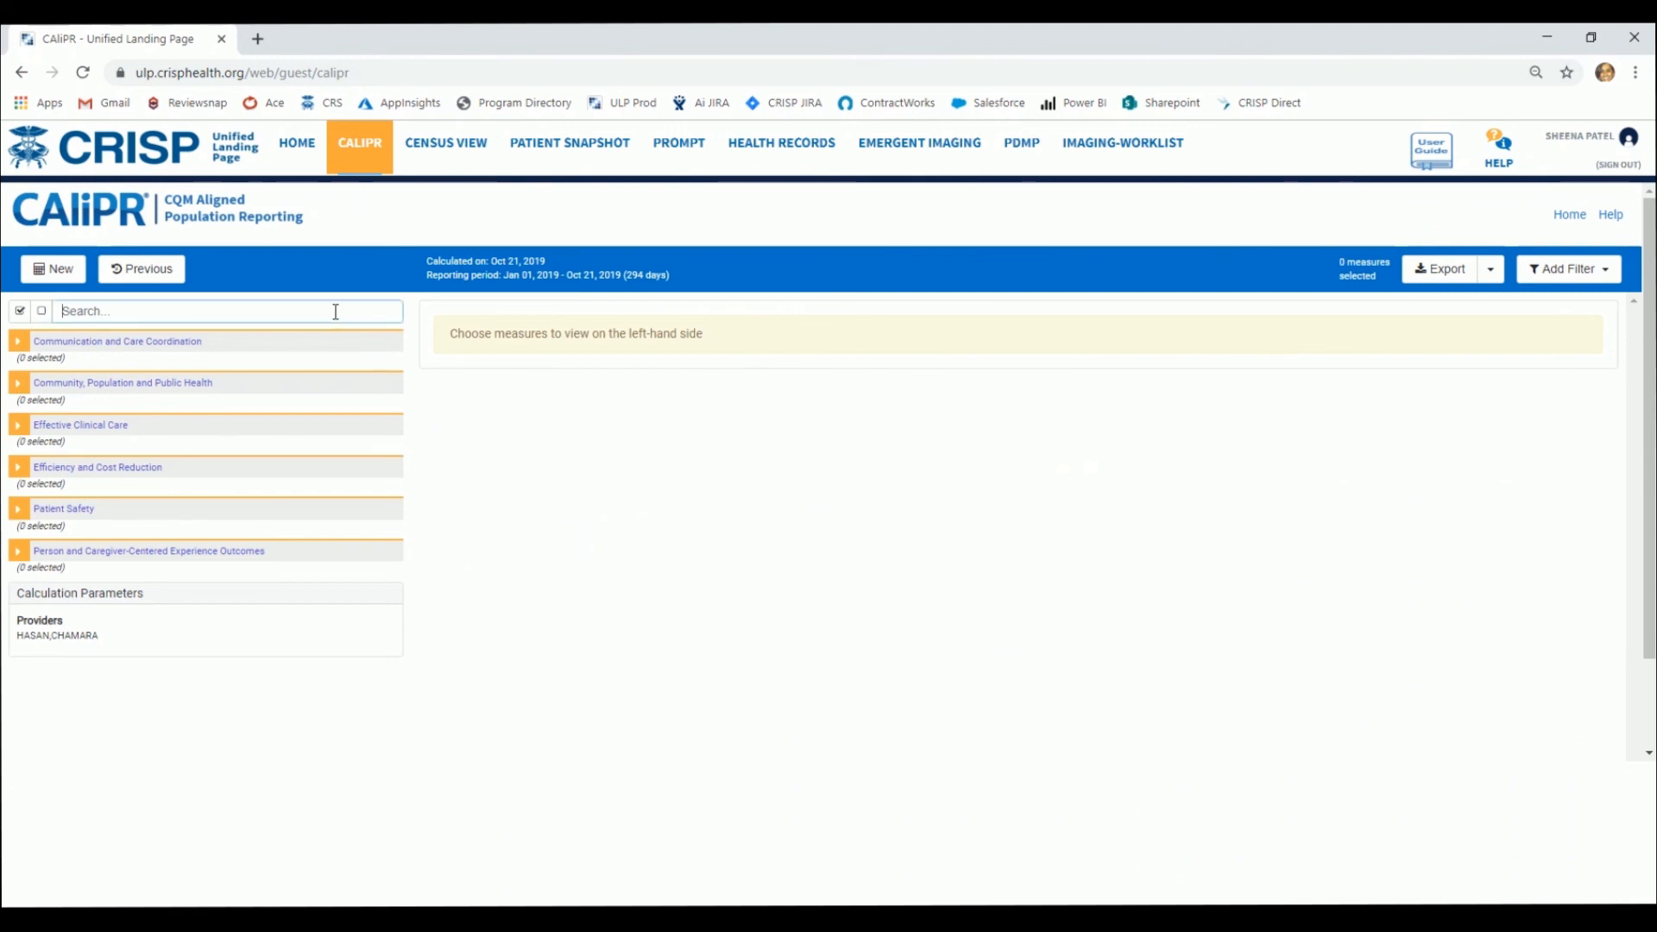
type("cms")
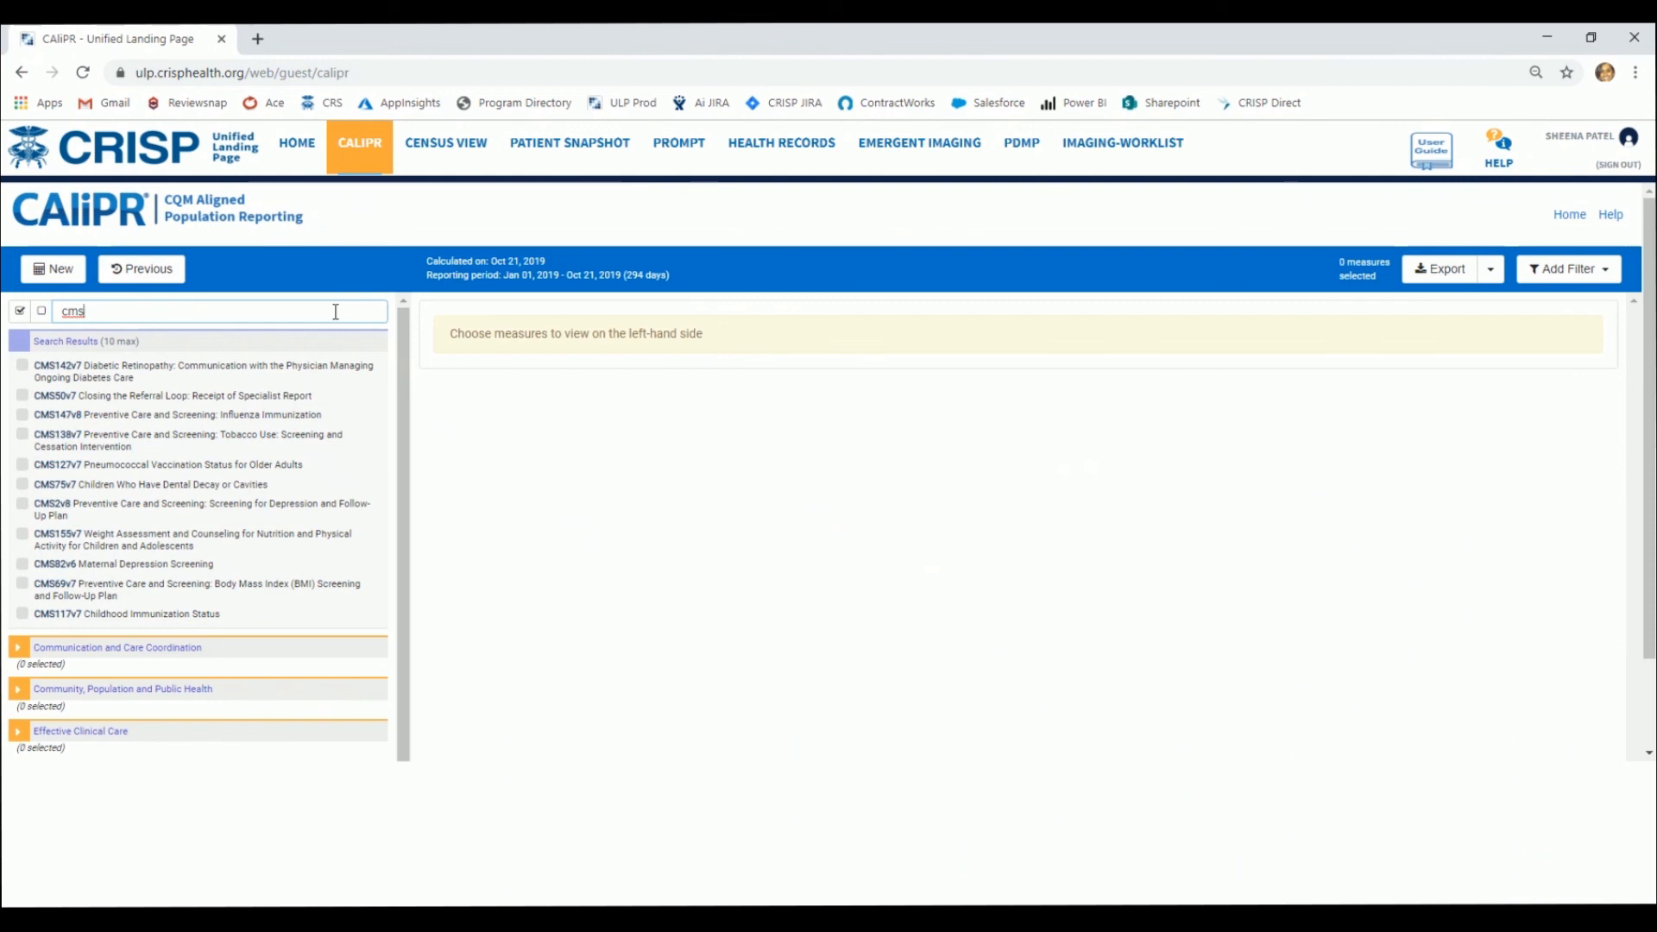
type("165")
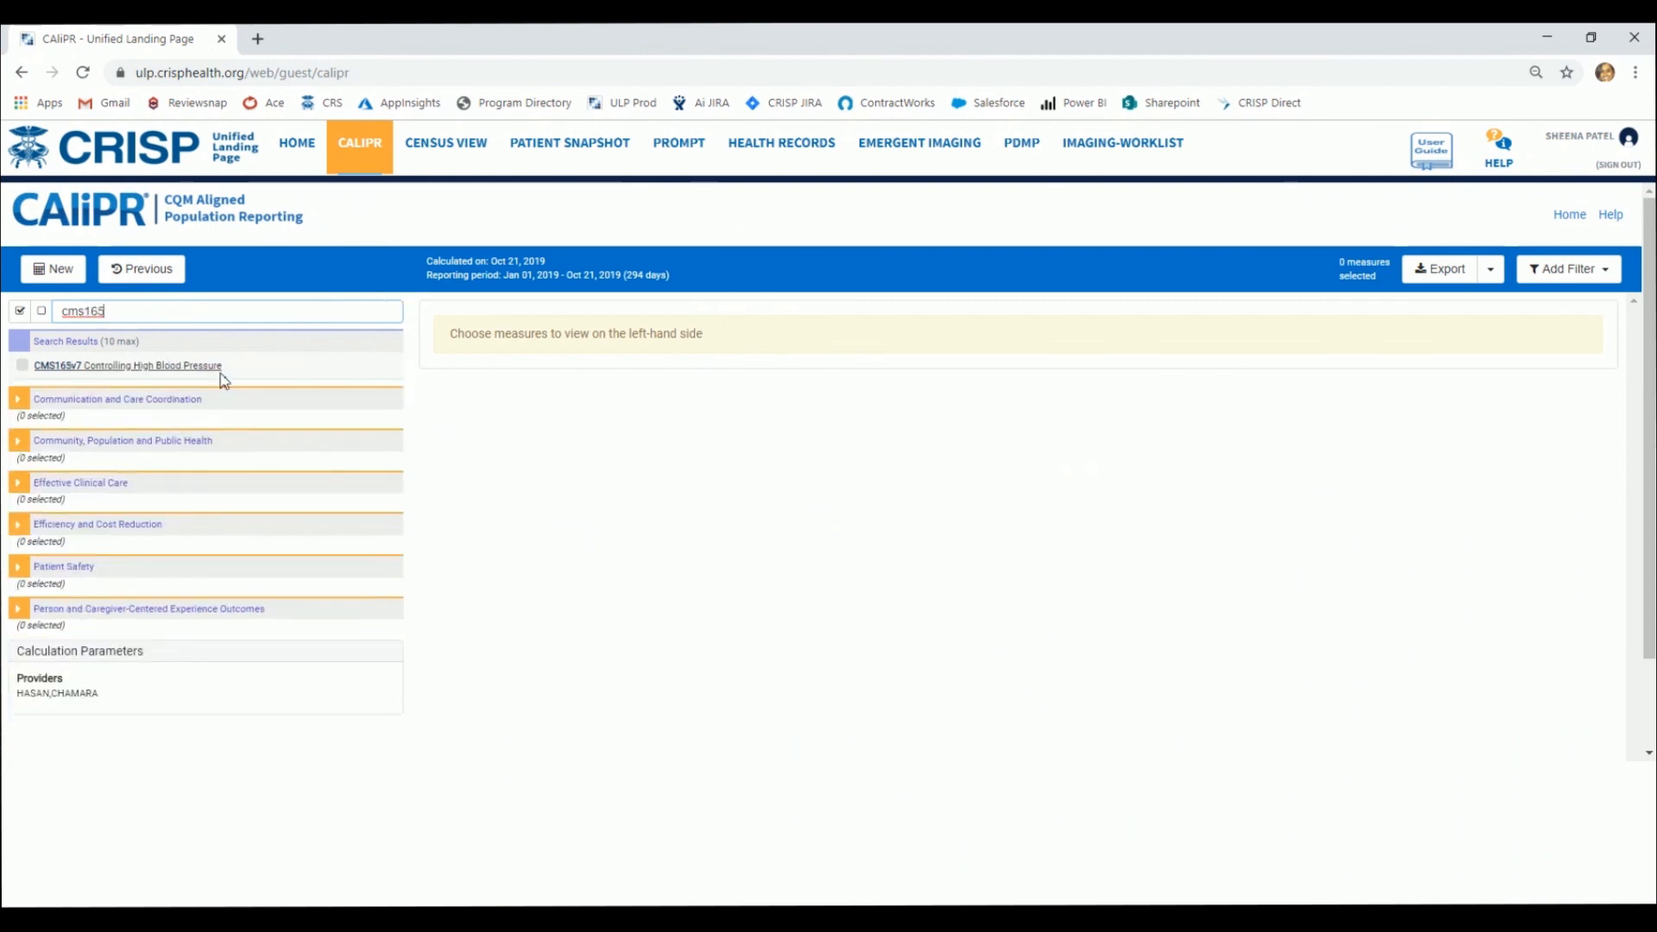
left_click(220, 373)
Search the measures for cms122 and display CMS122v7 Diabetes: Hemoglobin A1c (HbA1c) Poor Control (> 9%) as well
left_click(132, 312)
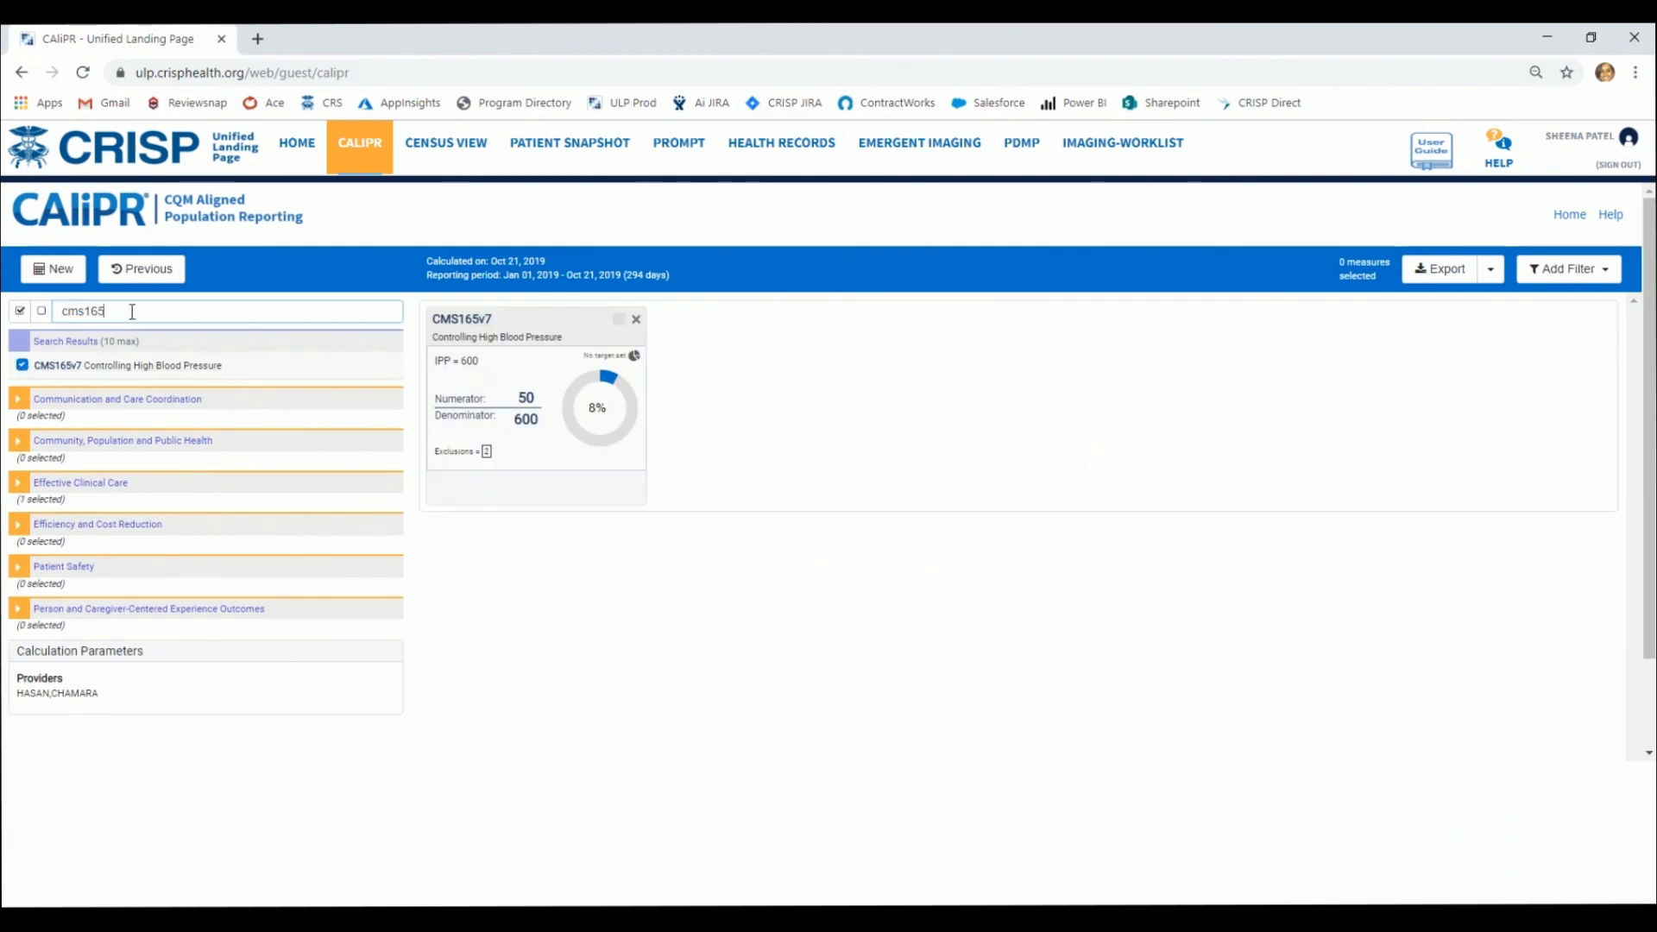
key("BackSpace")
key("BackSpace")
type("22")
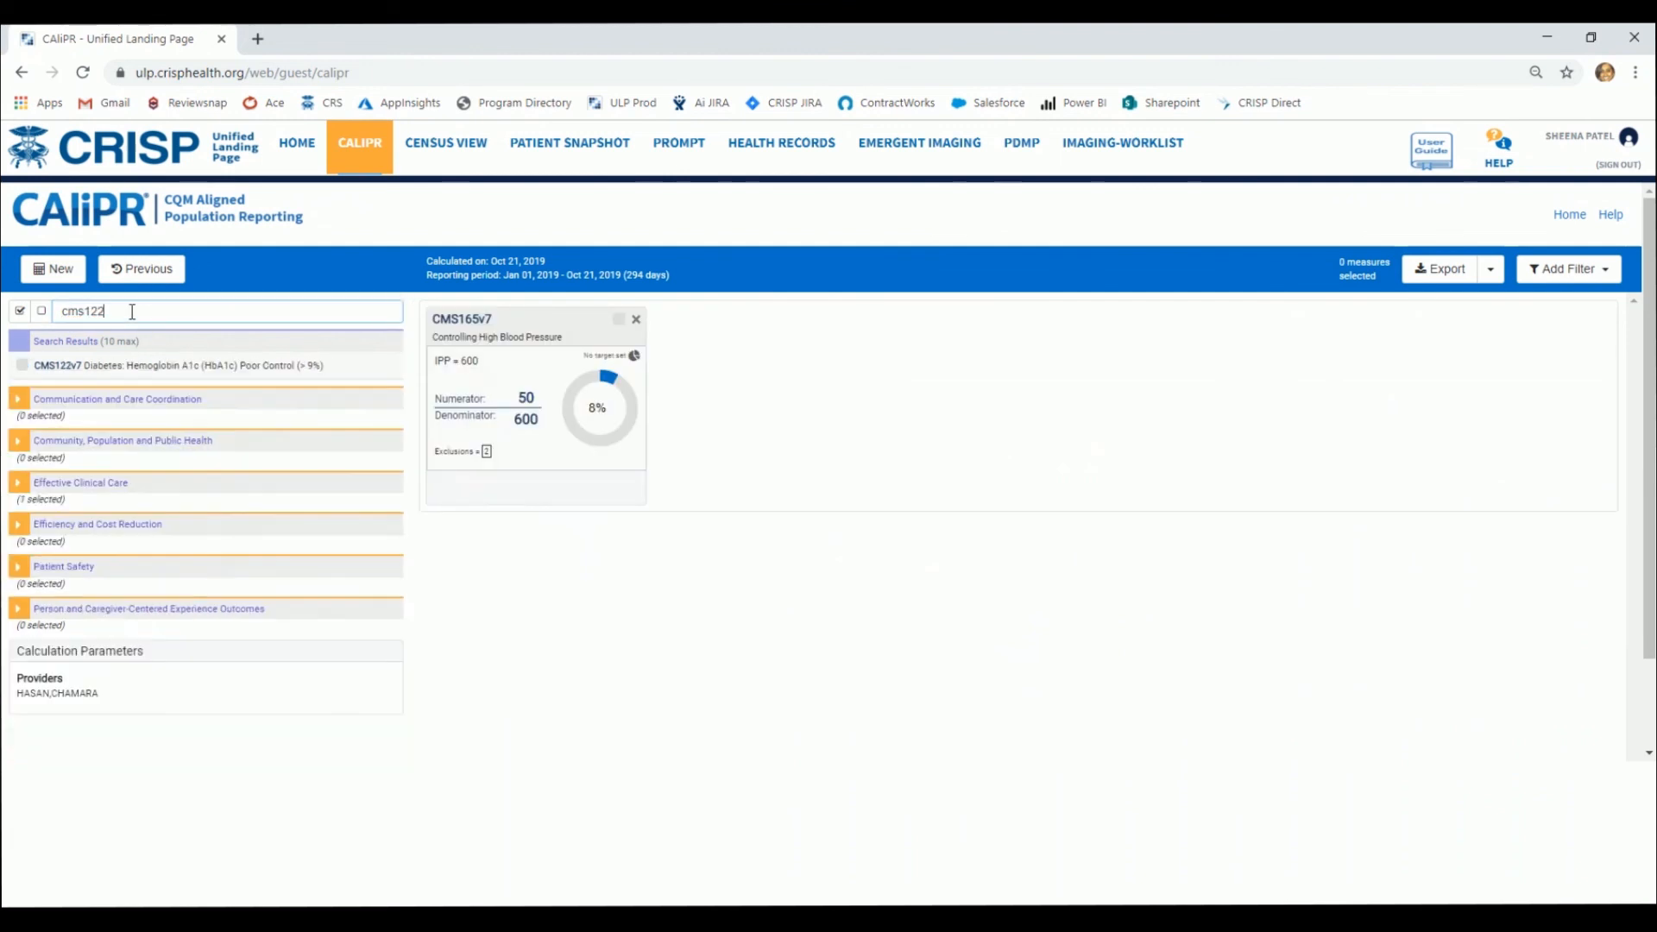
left_click(160, 373)
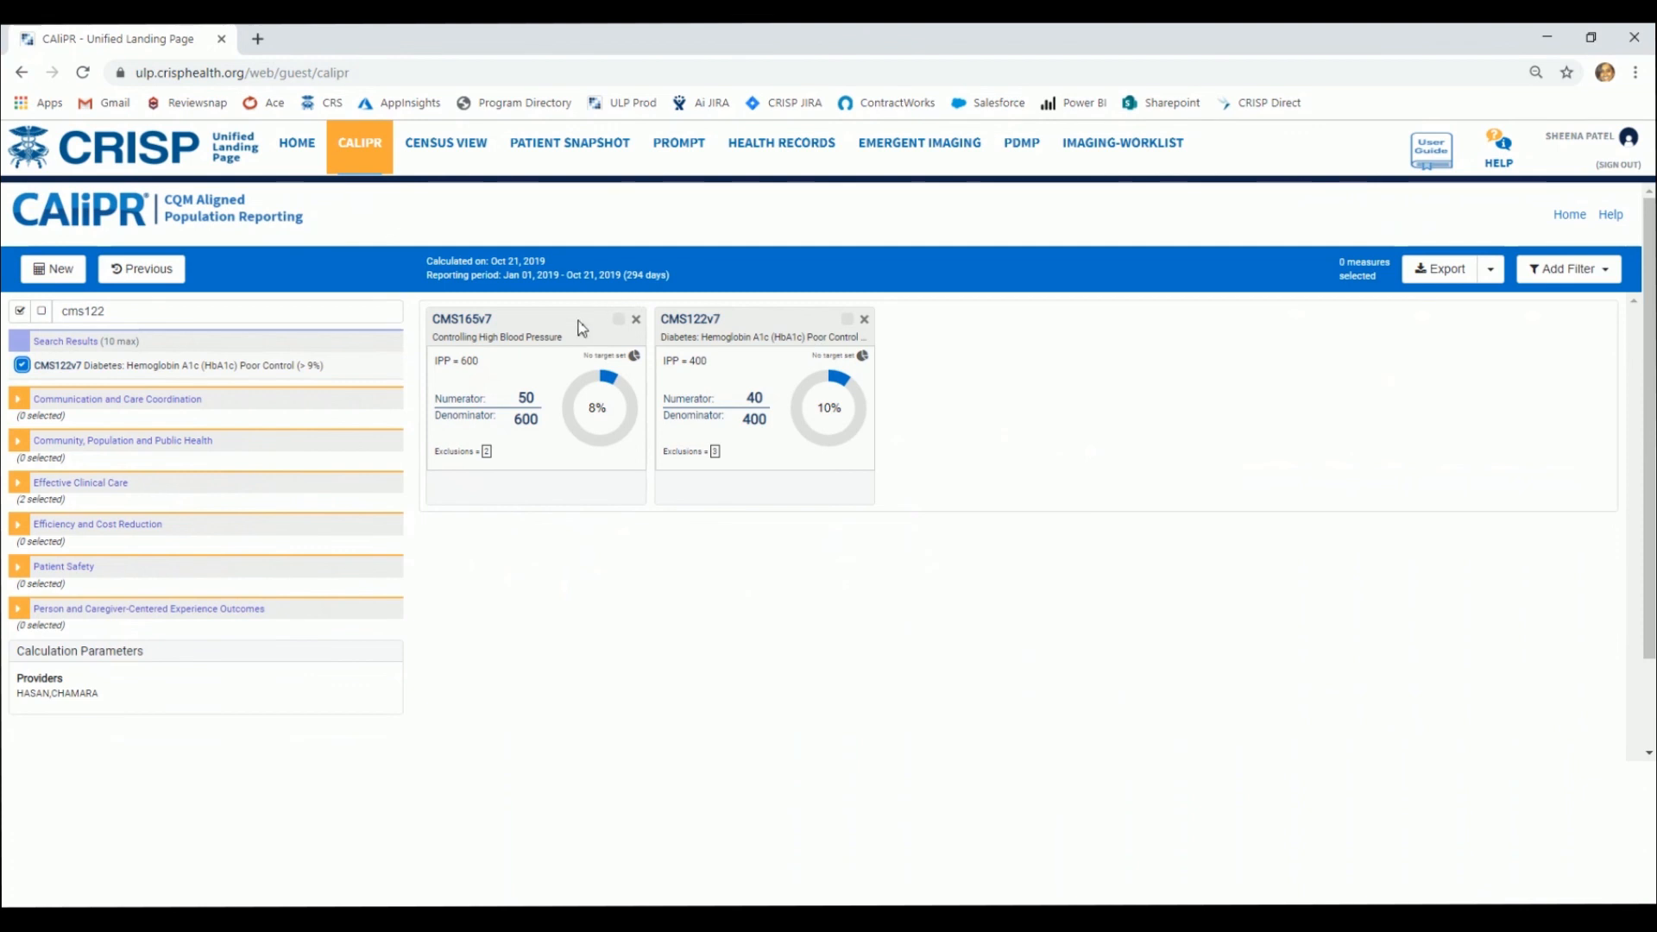
Review the export options for the CMS165v7 and CMS122v7 measures selected together, and return to the CALiPR home page
left_click(619, 319)
left_click(848, 323)
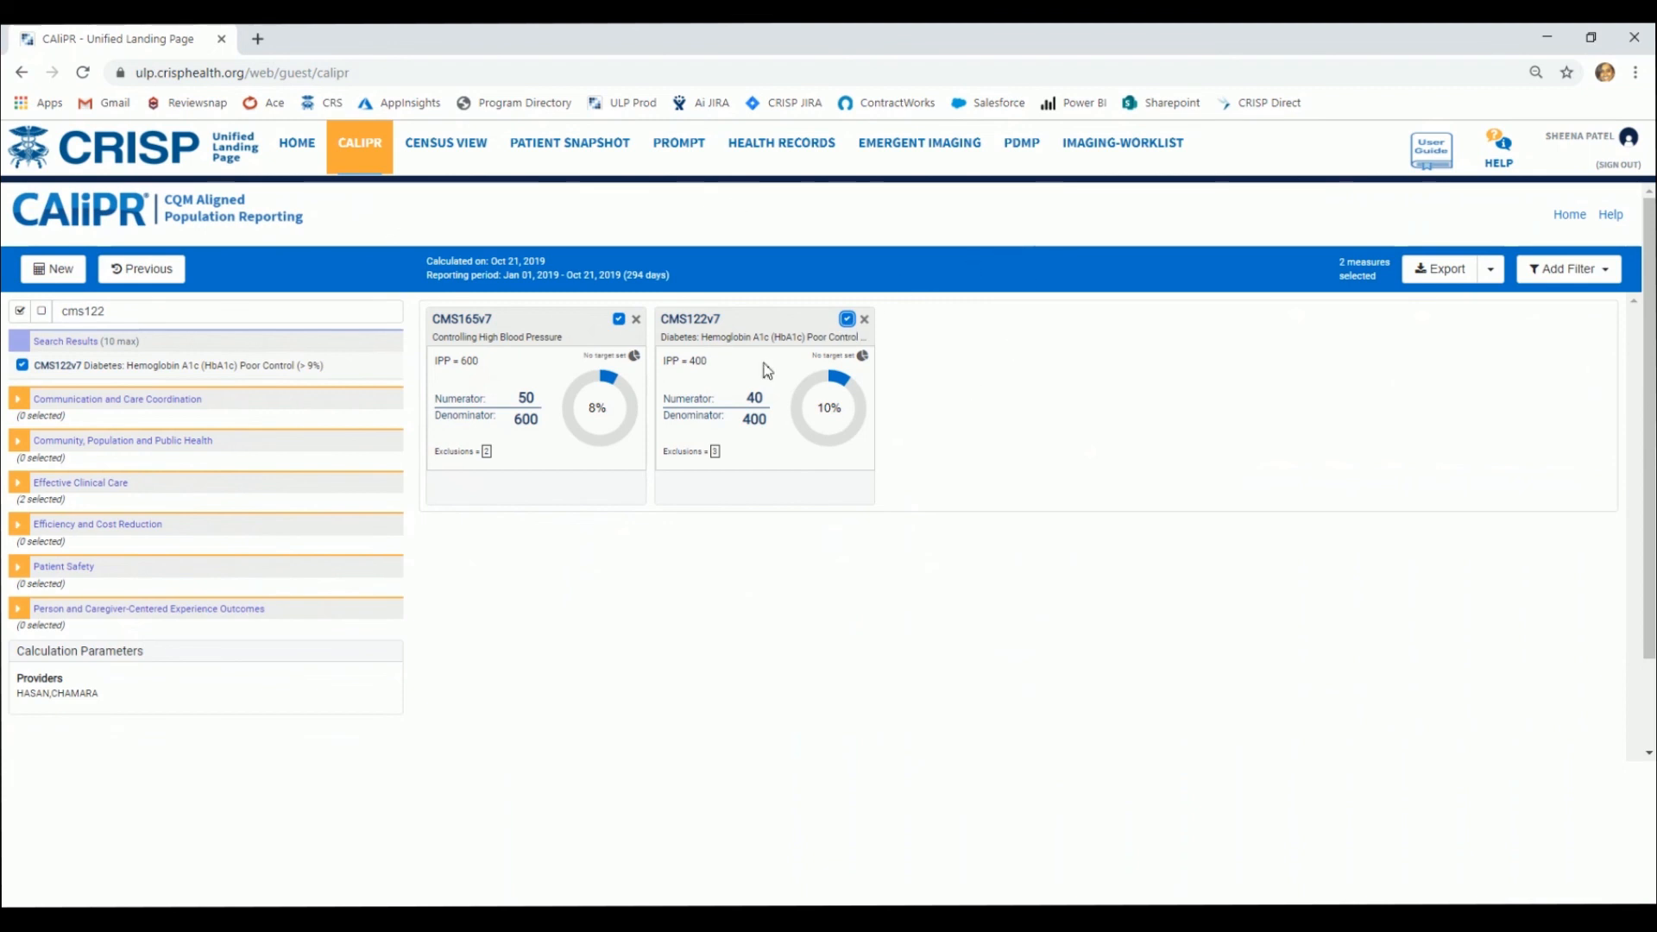
left_click(1445, 275)
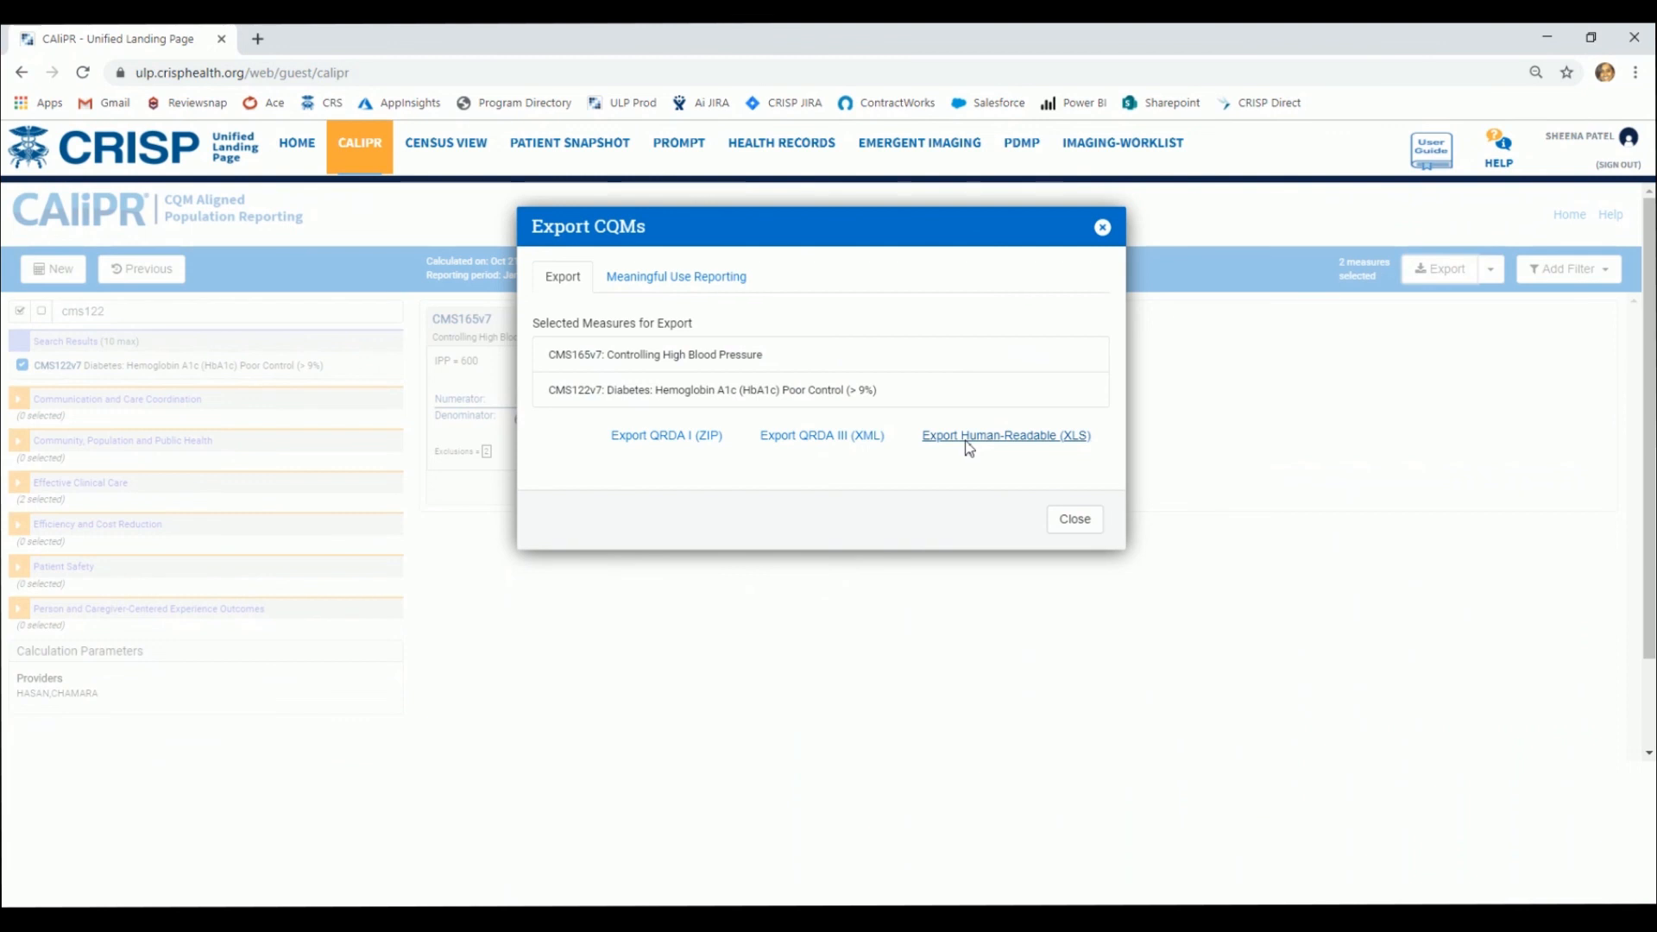
left_click(1075, 520)
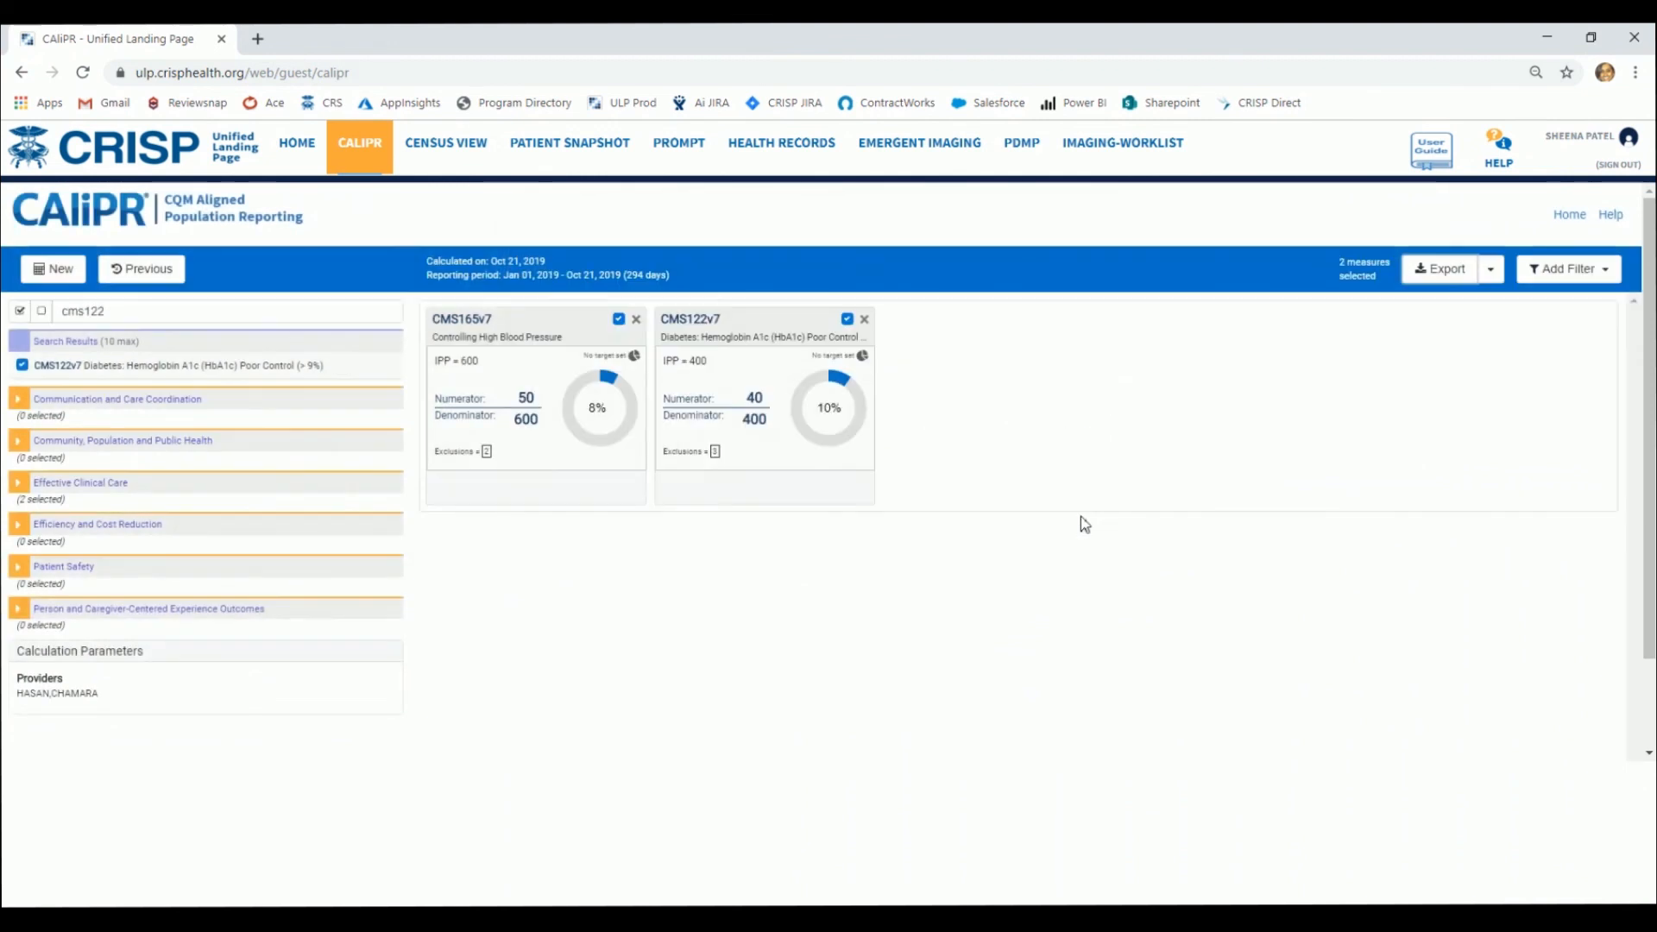
left_click(1571, 215)
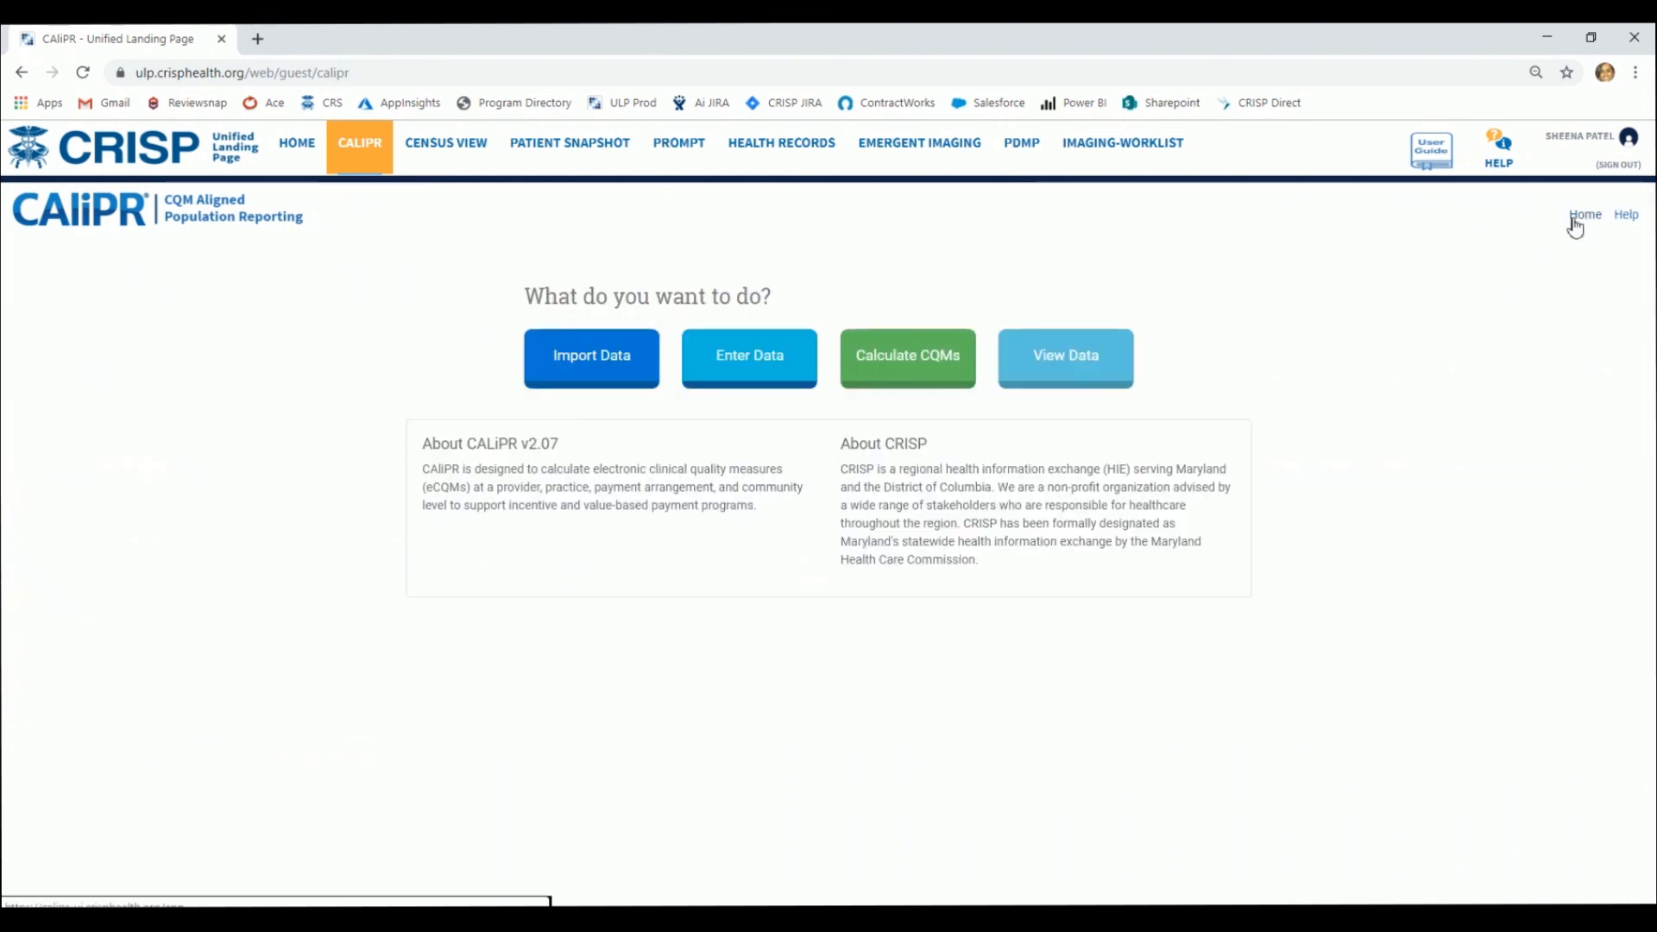